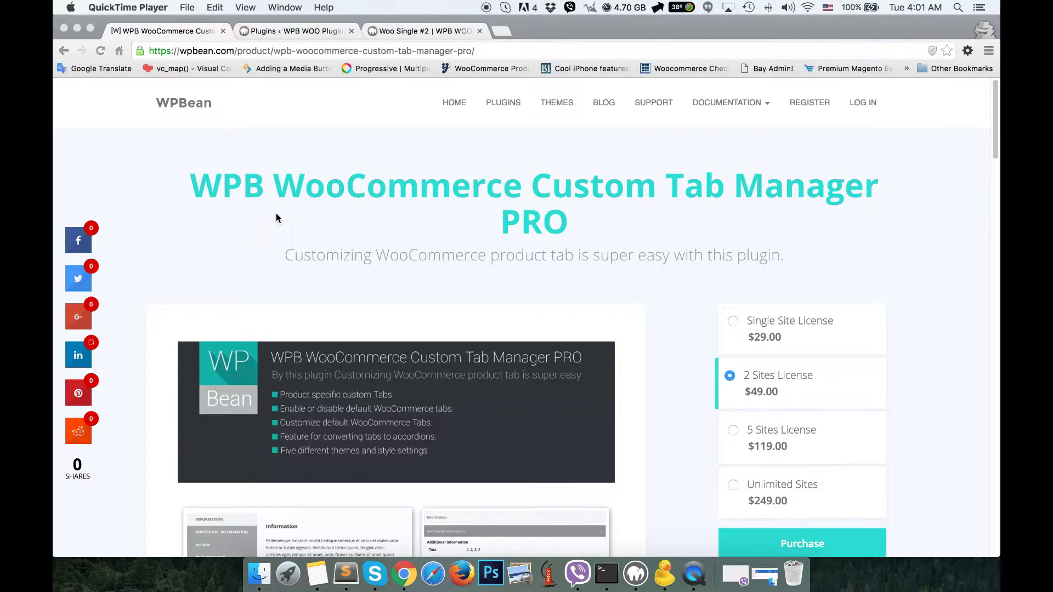
Scroll through the Custom Tab Manager PRO features on WPBean, then switch to Installed Plugins.
scroll(275, 217, "down", 15)
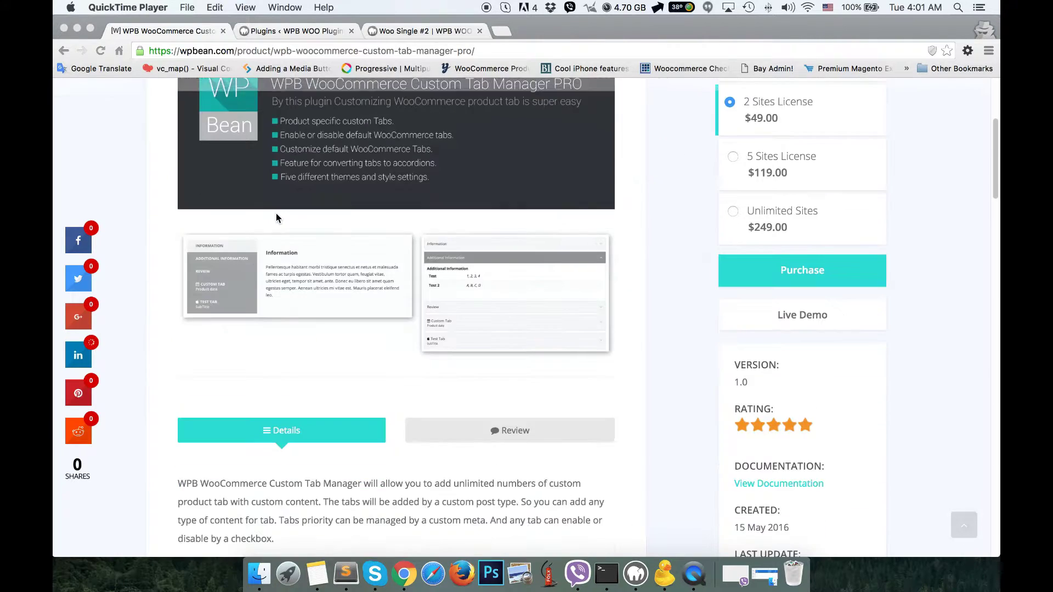
scroll(284, 240, "down", 2)
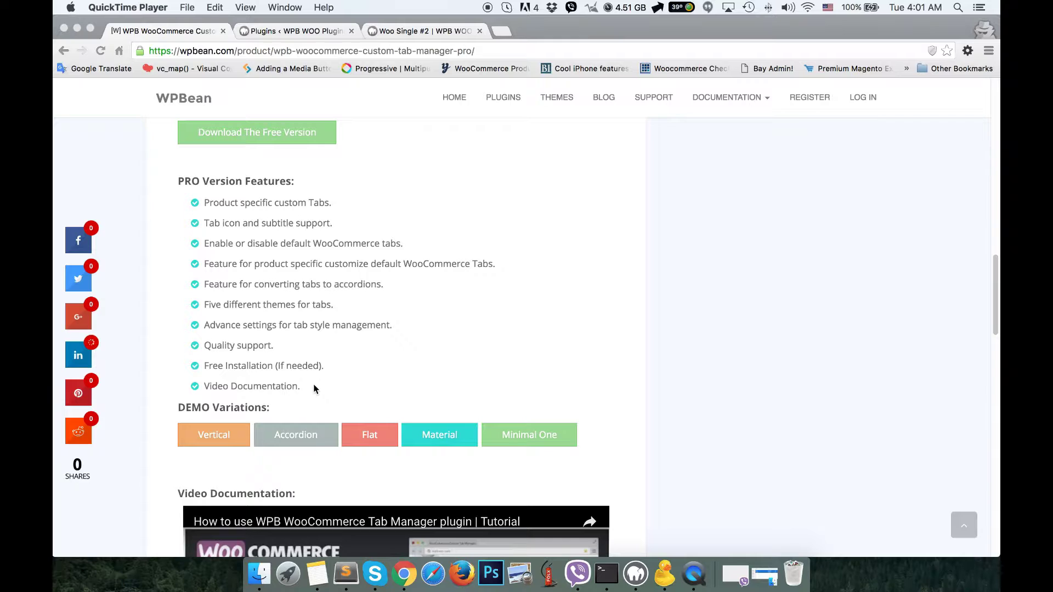
scroll(314, 388, "up", 10)
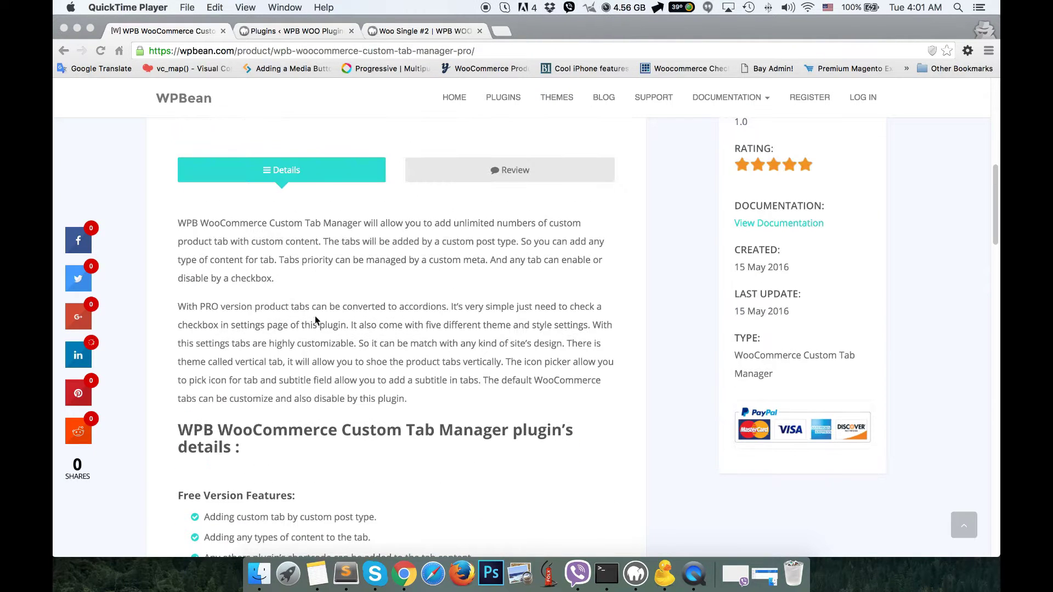
left_click(288, 31)
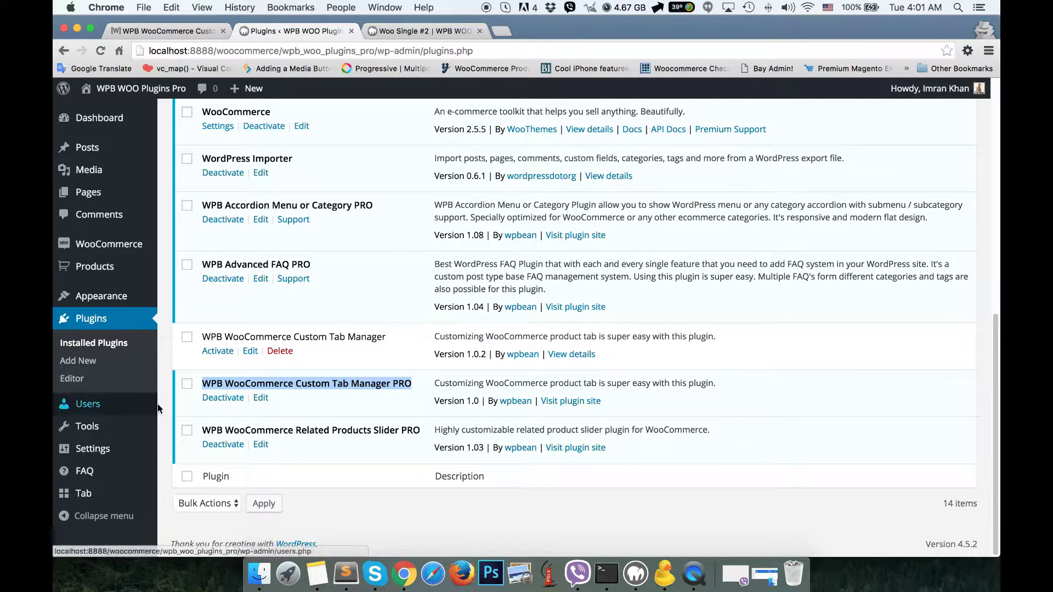
Go from Tab > Tab Settings to All Tabs, listing Test Tab and Custom Tab.
mouse_move(103, 492)
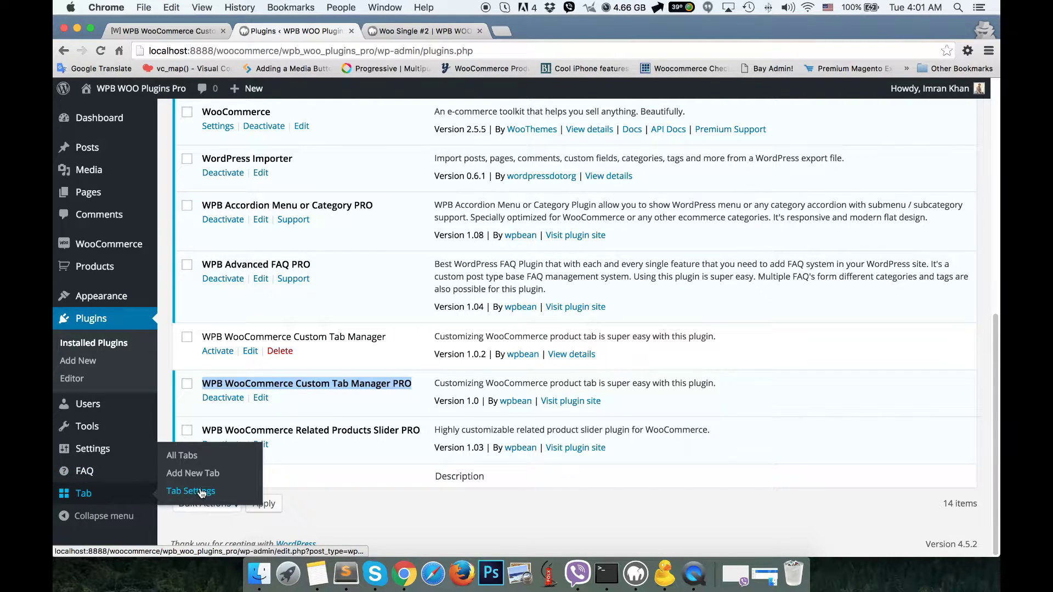
left_click(174, 492)
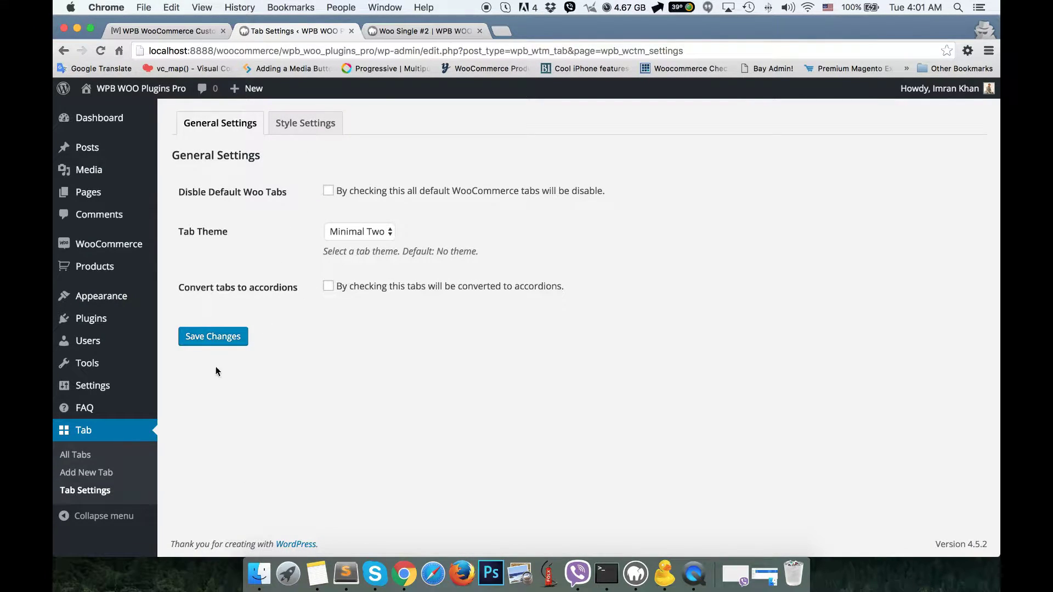
left_click(75, 455)
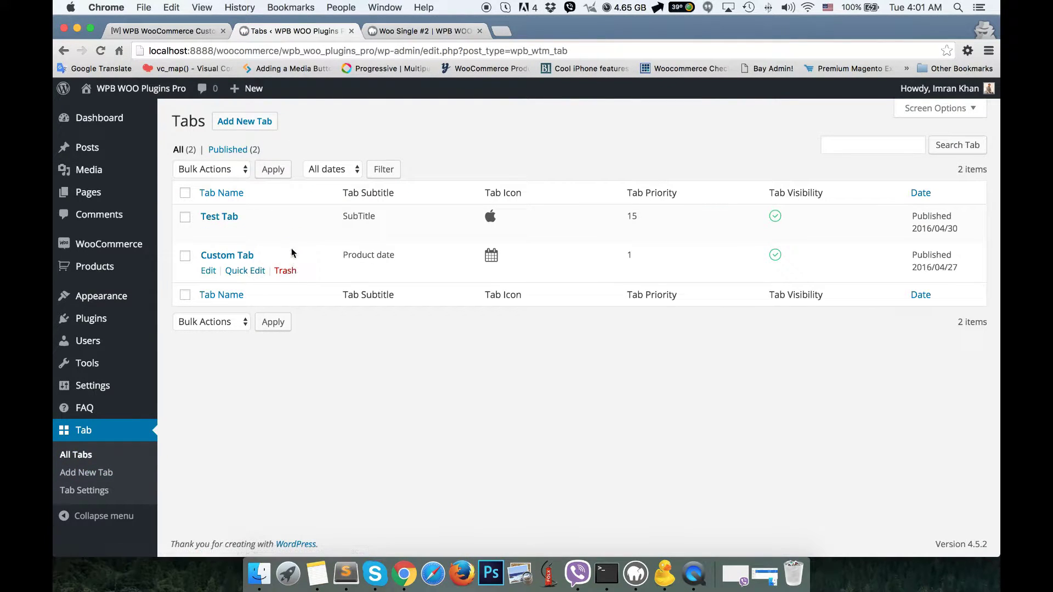
Inspect the Add New Tab title, content, subtitle and icon picker, then return to Tab Settings.
left_click(245, 121)
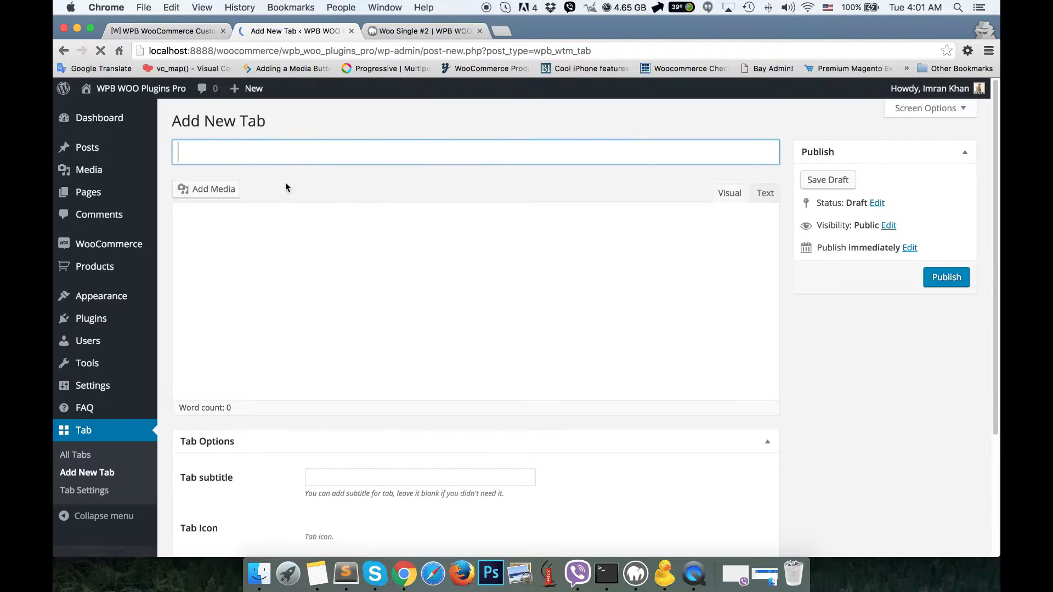
left_click(266, 157)
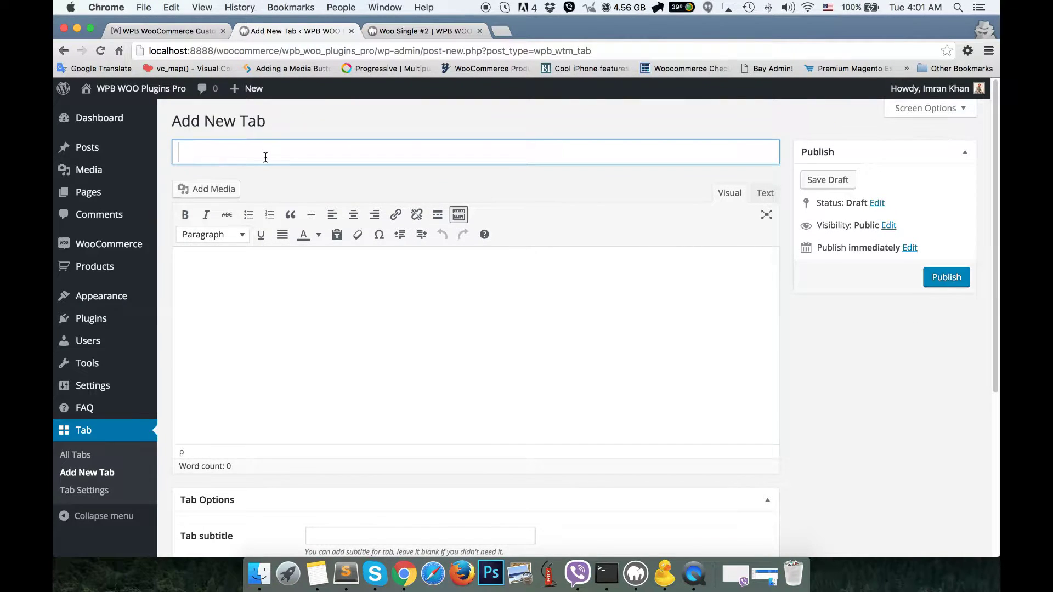
scroll(265, 176, "down", 2)
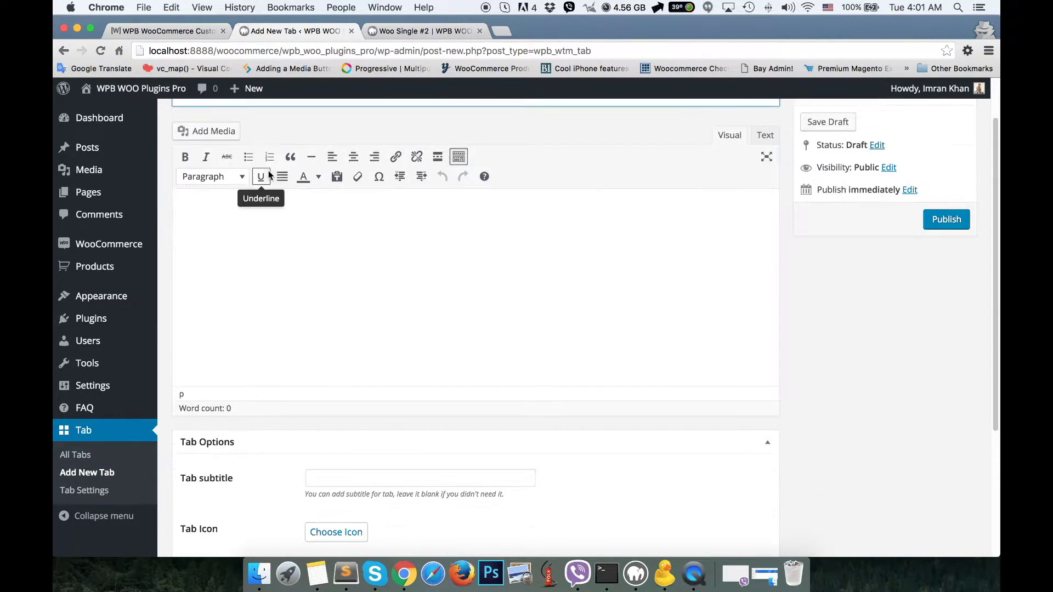
scroll(296, 230, "up", 2)
left_click(306, 333)
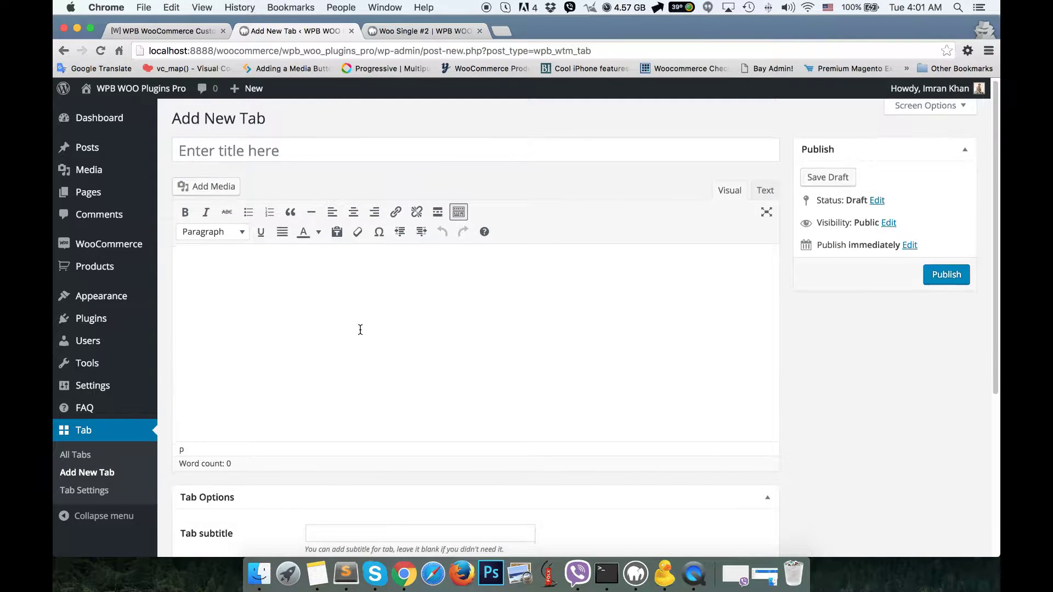
scroll(361, 329, "down", 5)
left_click(335, 295)
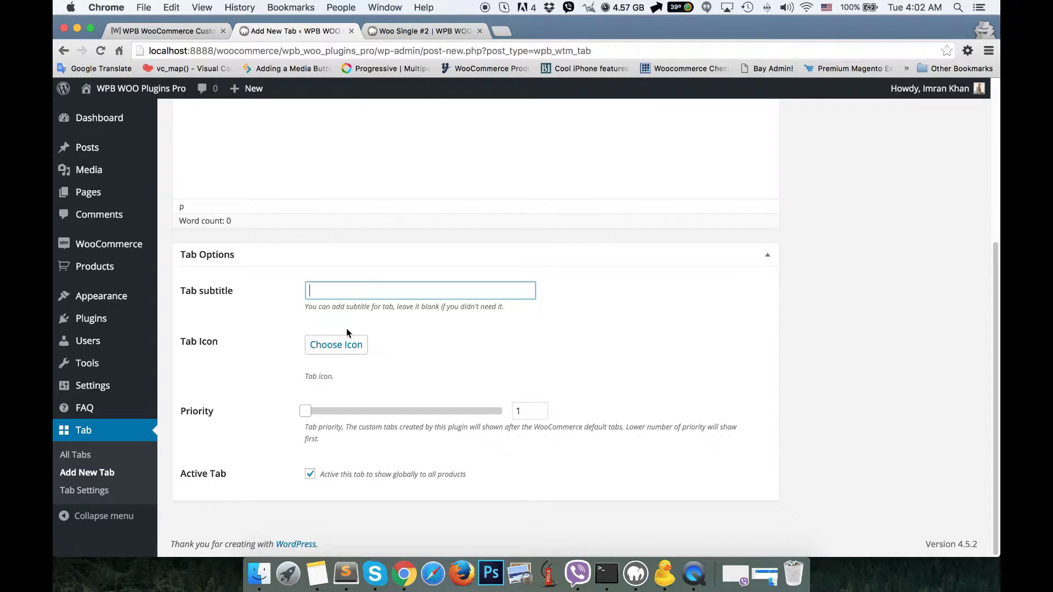
left_click(347, 345)
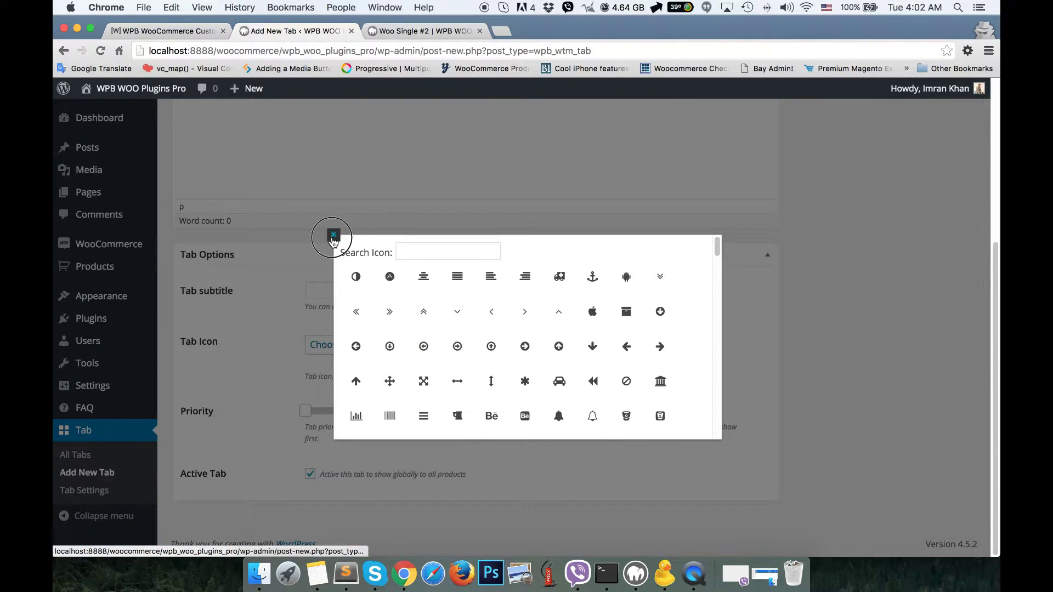
left_click(332, 235)
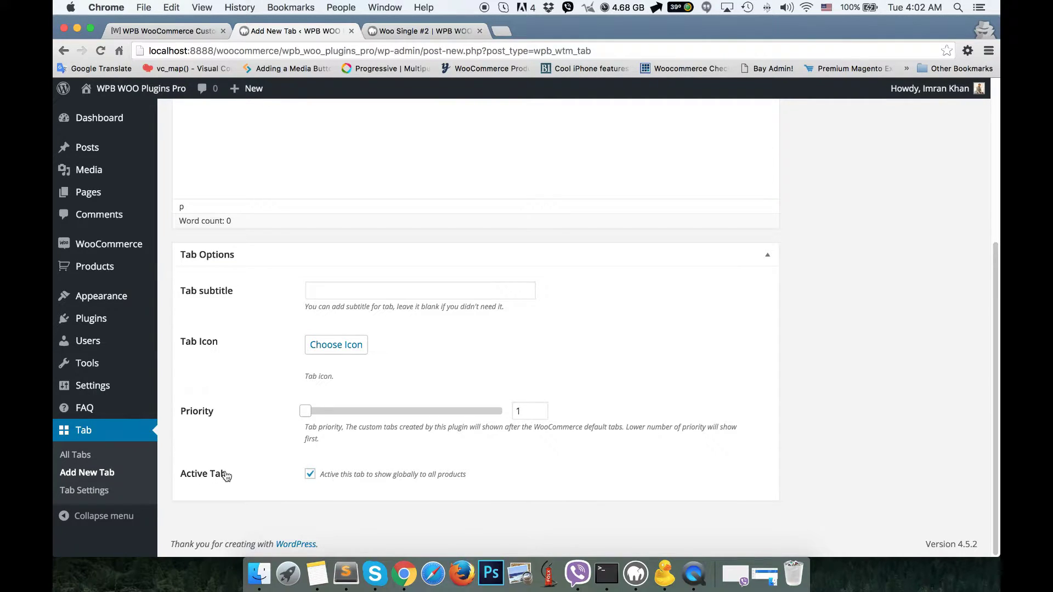
left_click(115, 493)
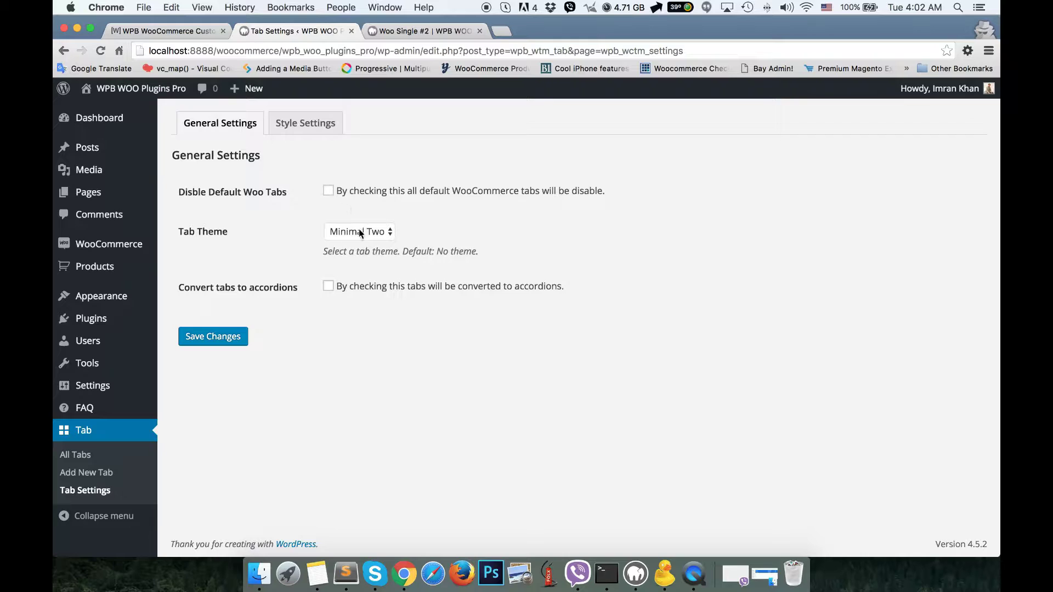
Change the tab theme from Minimal Two to No Theme and save.
left_click_drag(202, 231, 261, 231)
left_click(276, 229)
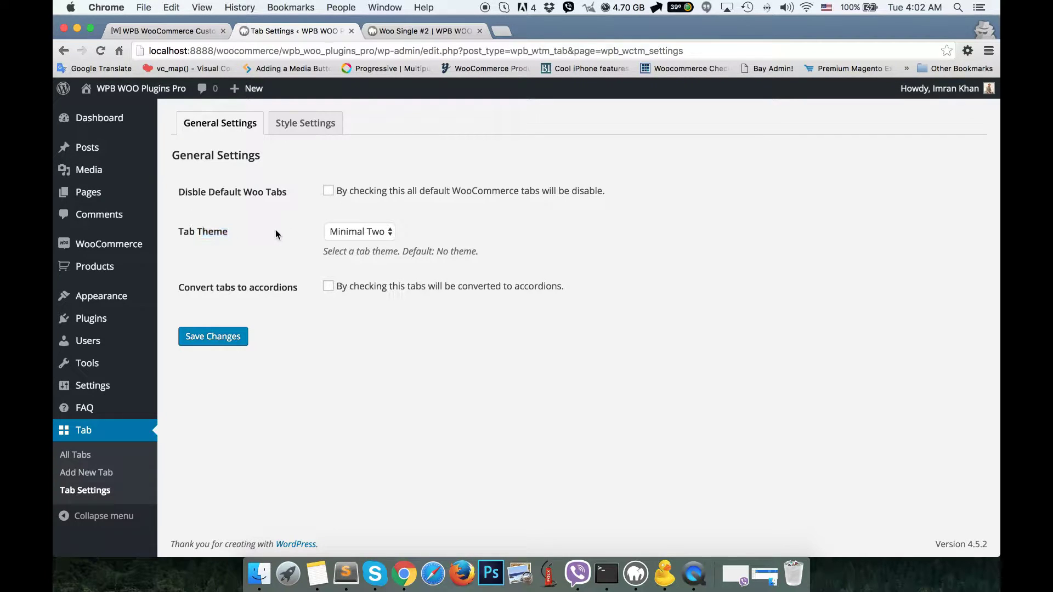
left_click(376, 232)
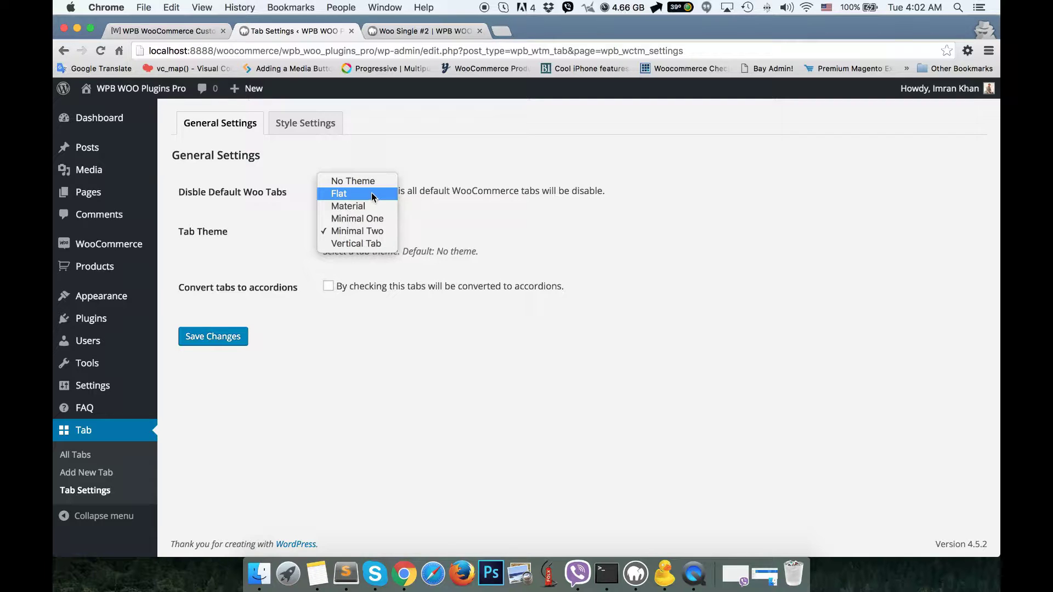
left_click(380, 232)
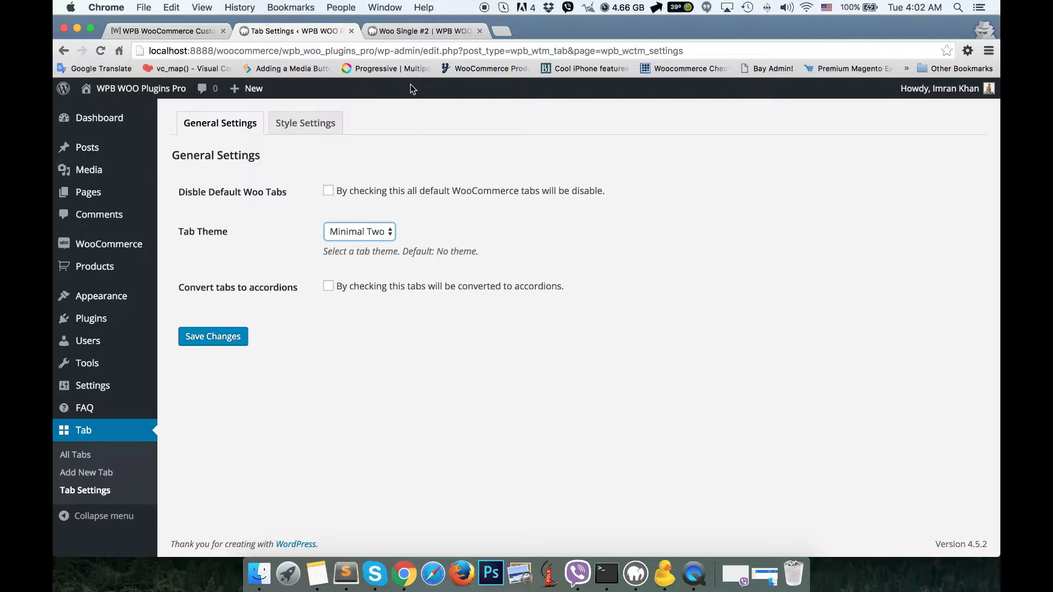
left_click(384, 230)
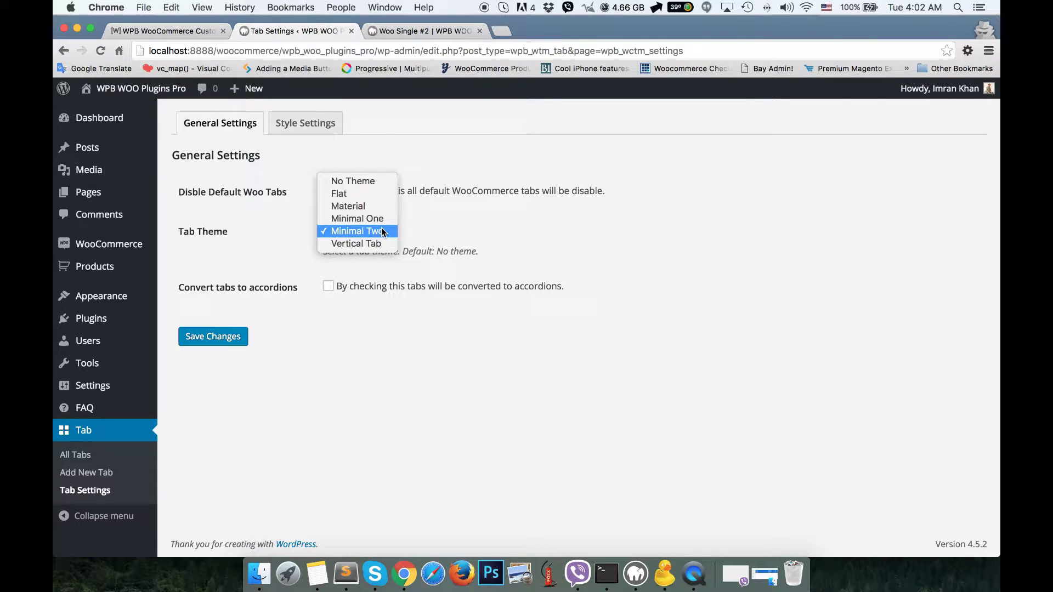
left_click(373, 177)
left_click(244, 337)
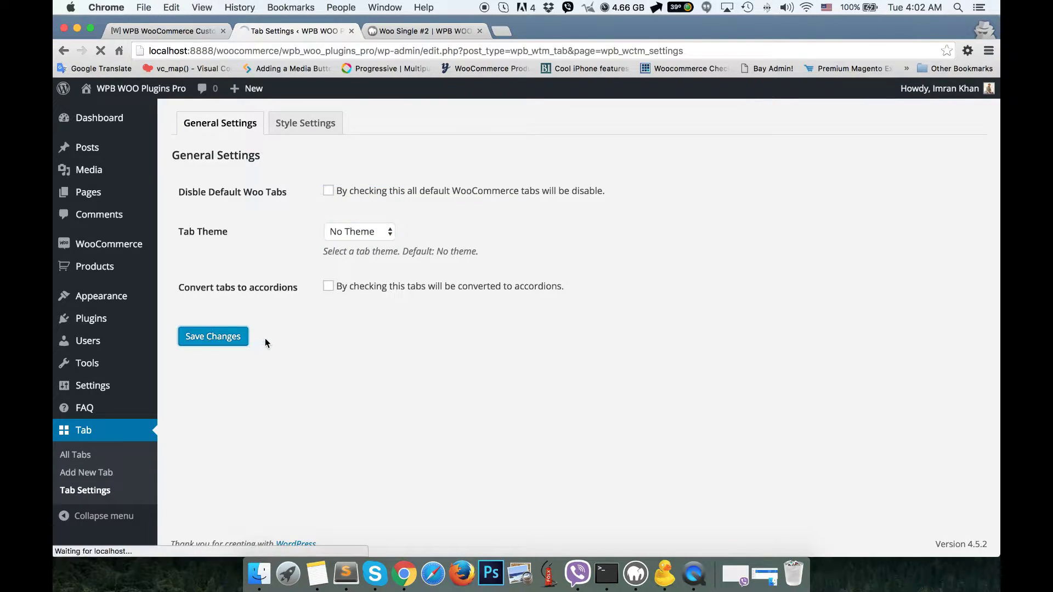
Reload Woo Single #2 and check the unstyled Description, Review, Custom Tab and Test Tab tabs.
left_click(422, 30)
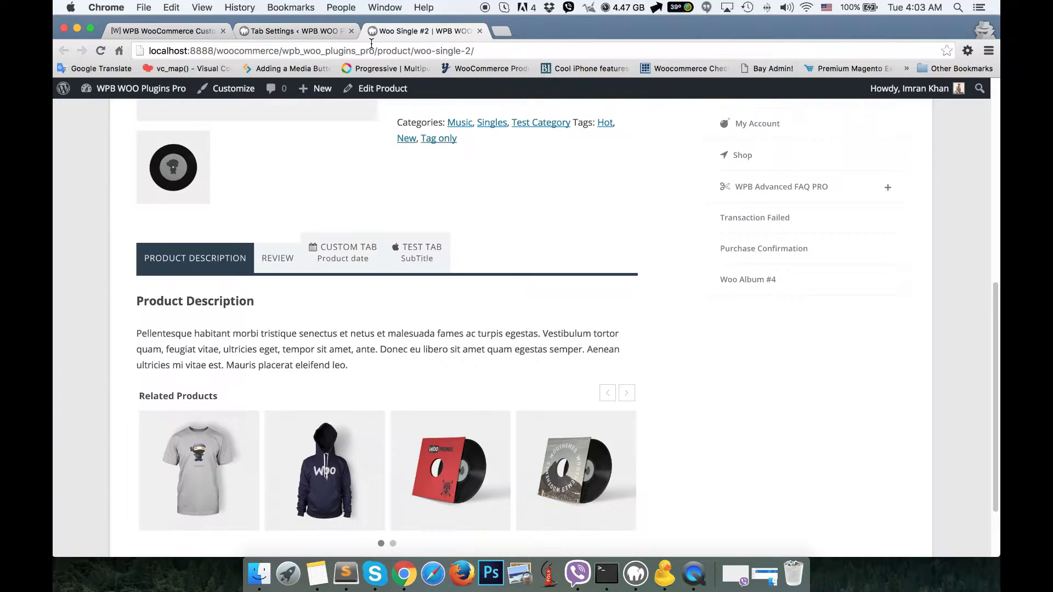
key("super+r")
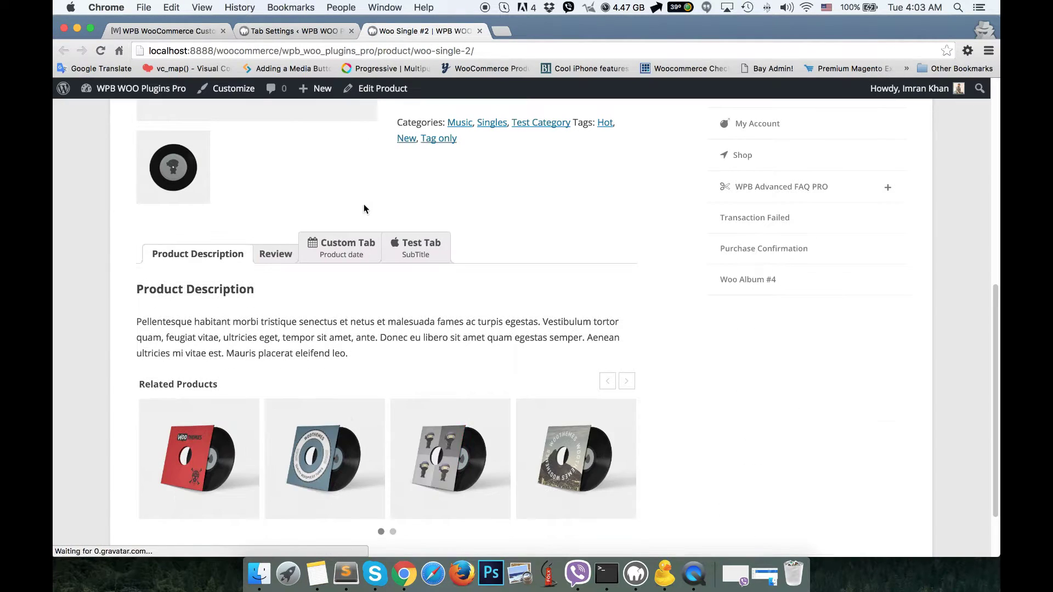
left_click(276, 254)
left_click(336, 258)
left_click(403, 254)
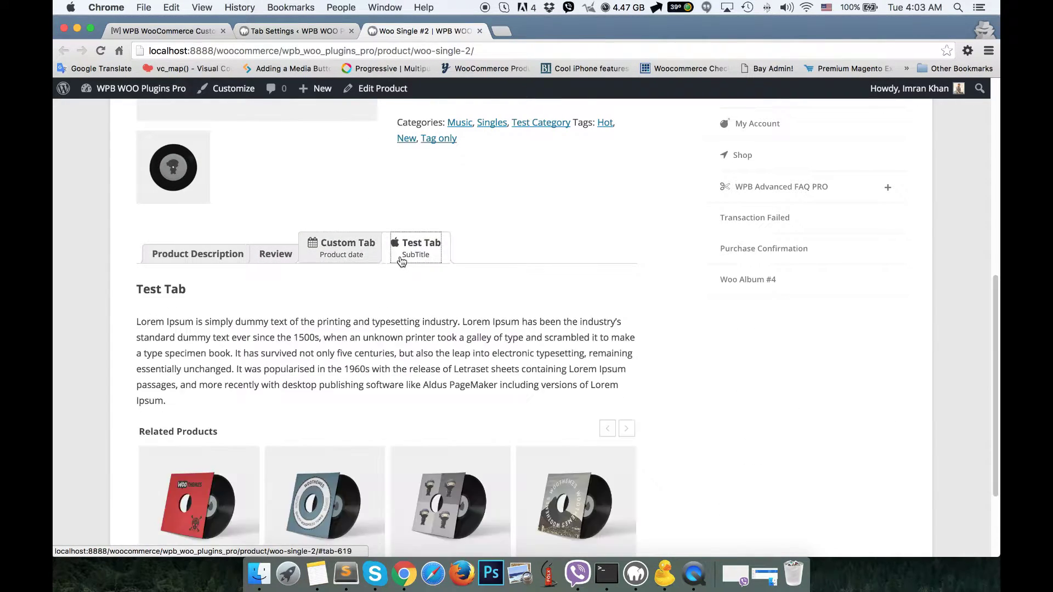
scroll(295, 219, "up", 10)
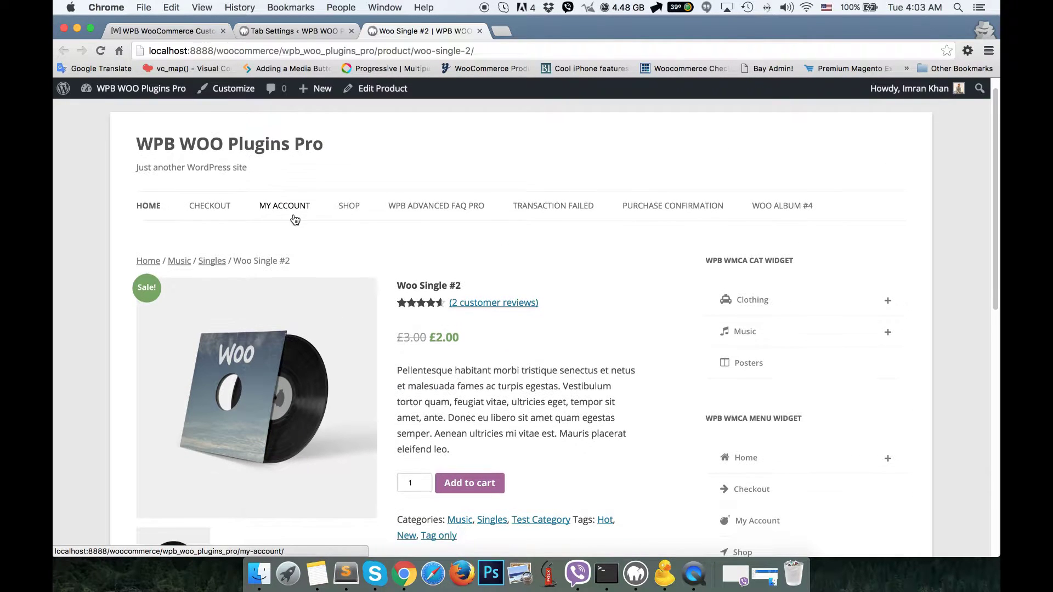
scroll(295, 219, "down", 5)
scroll(295, 219, "down", 4)
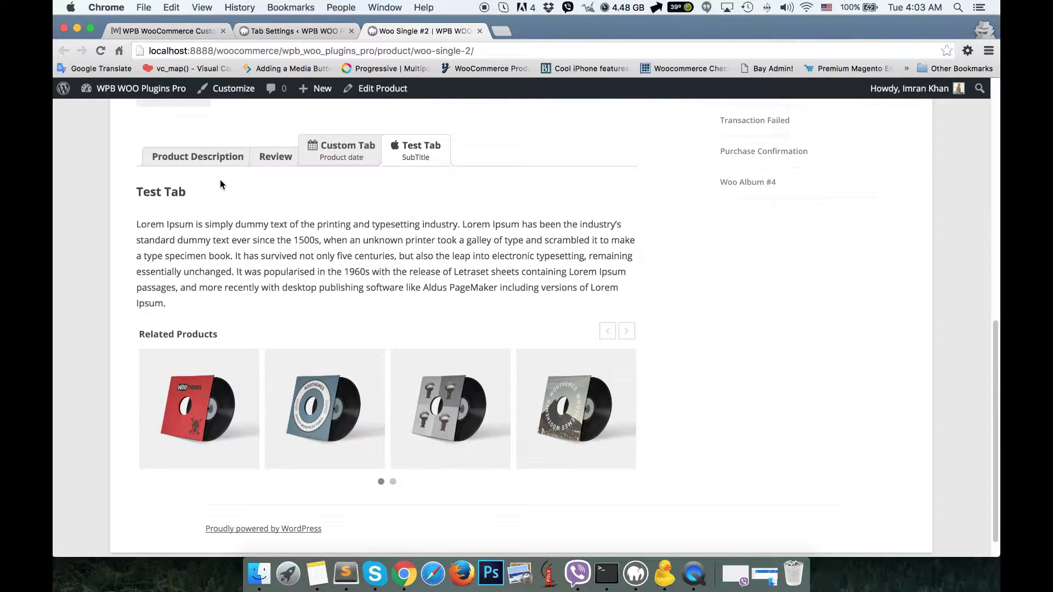
left_click(215, 164)
left_click(271, 189)
left_click(316, 185)
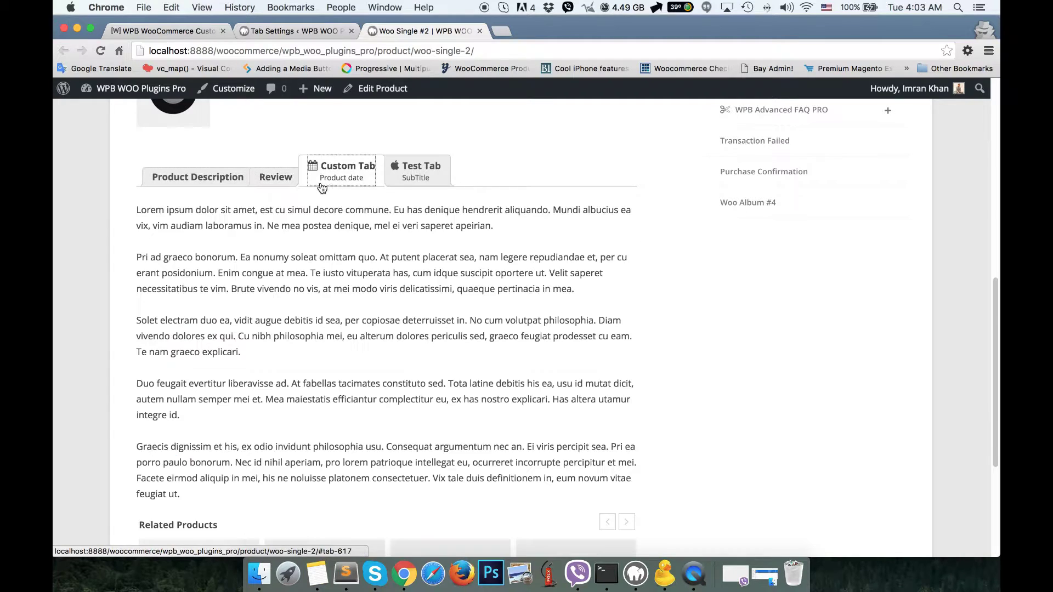
left_click(406, 185)
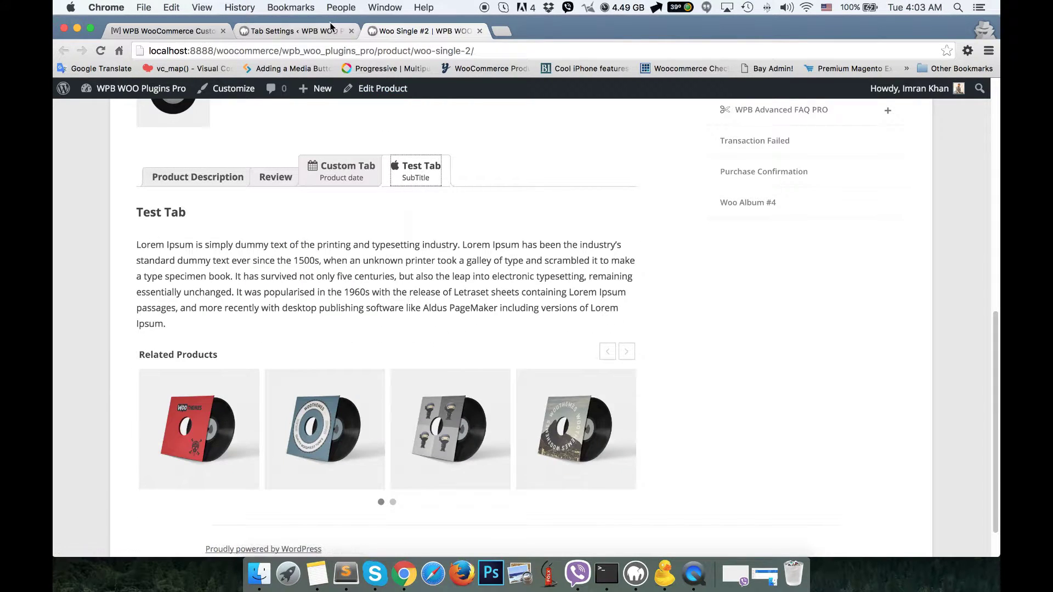
left_click(296, 31)
left_click(384, 233)
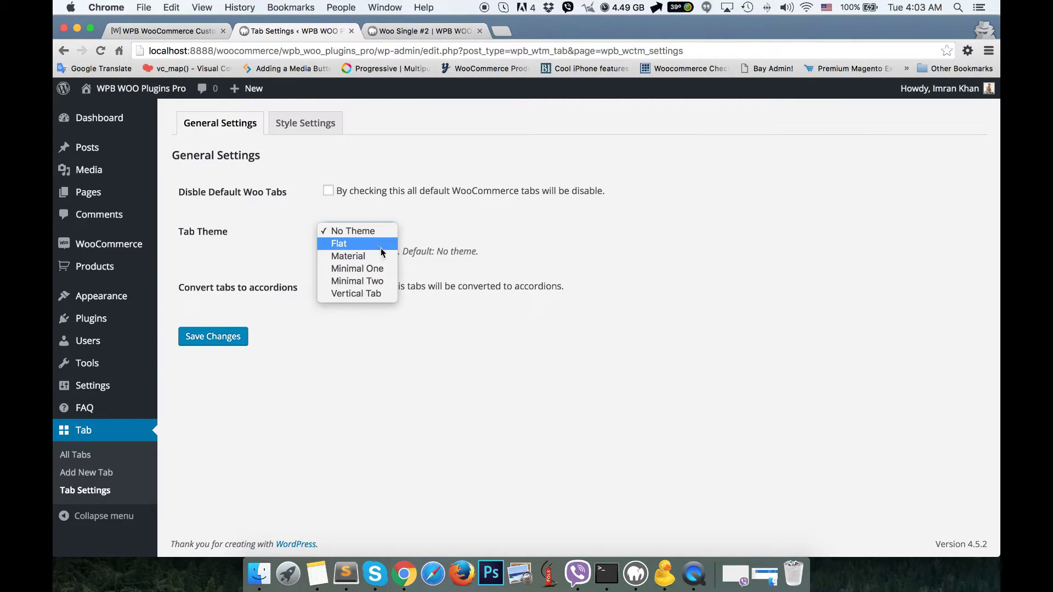
Save the Flat tab theme and preview its tabs on the reloaded product page.
left_click(362, 240)
left_click(245, 336)
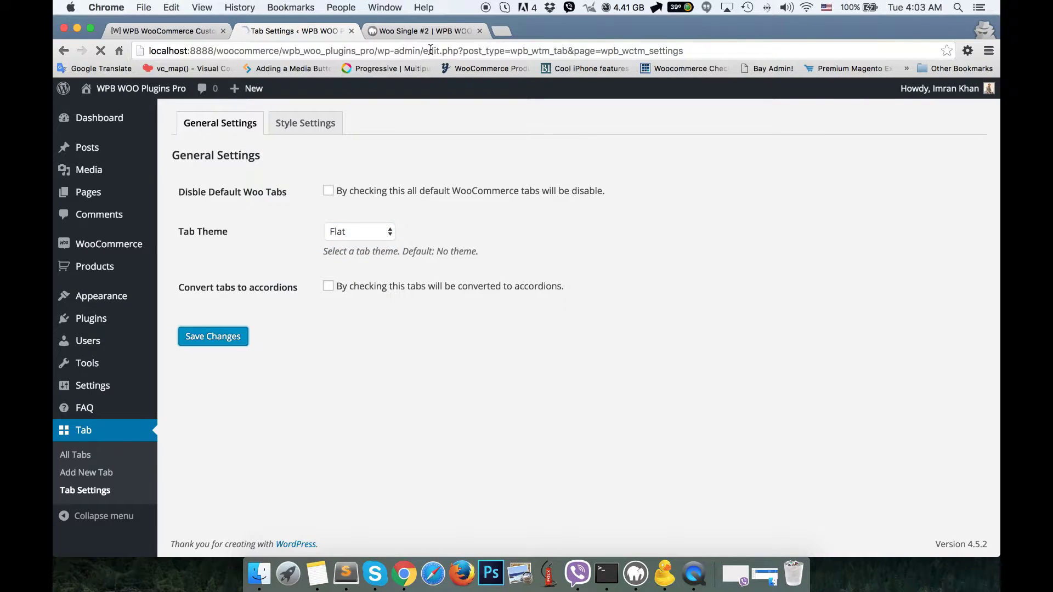
left_click(420, 34)
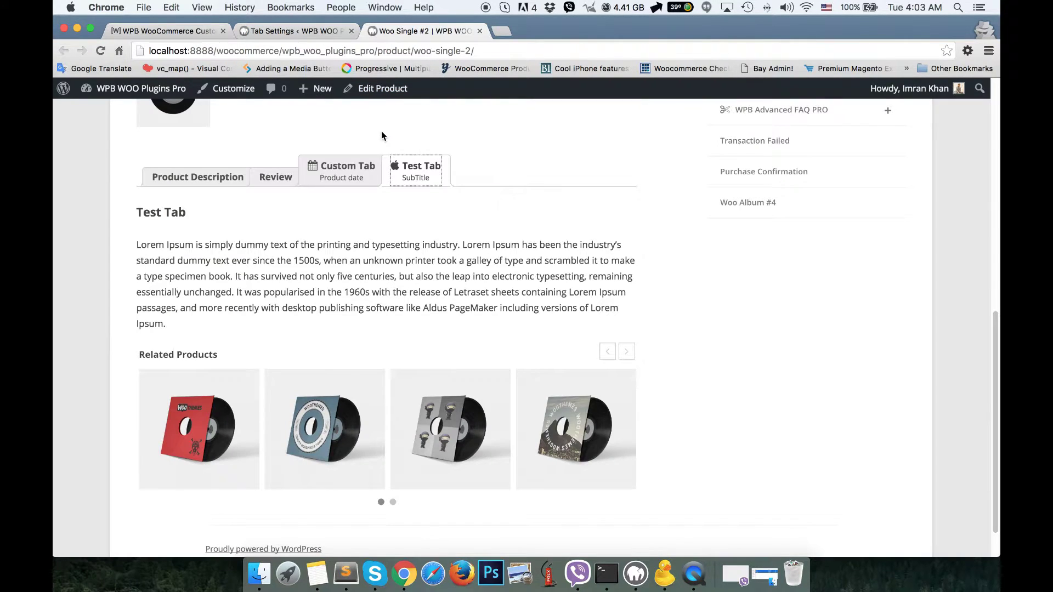
key("super+r")
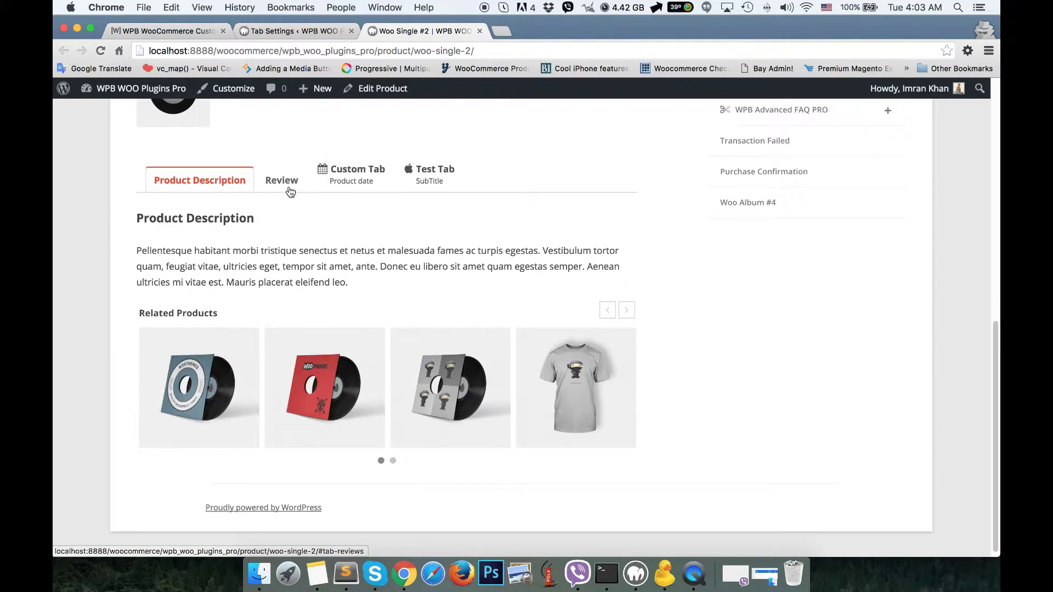
left_click(291, 192)
left_click(334, 186)
left_click(408, 187)
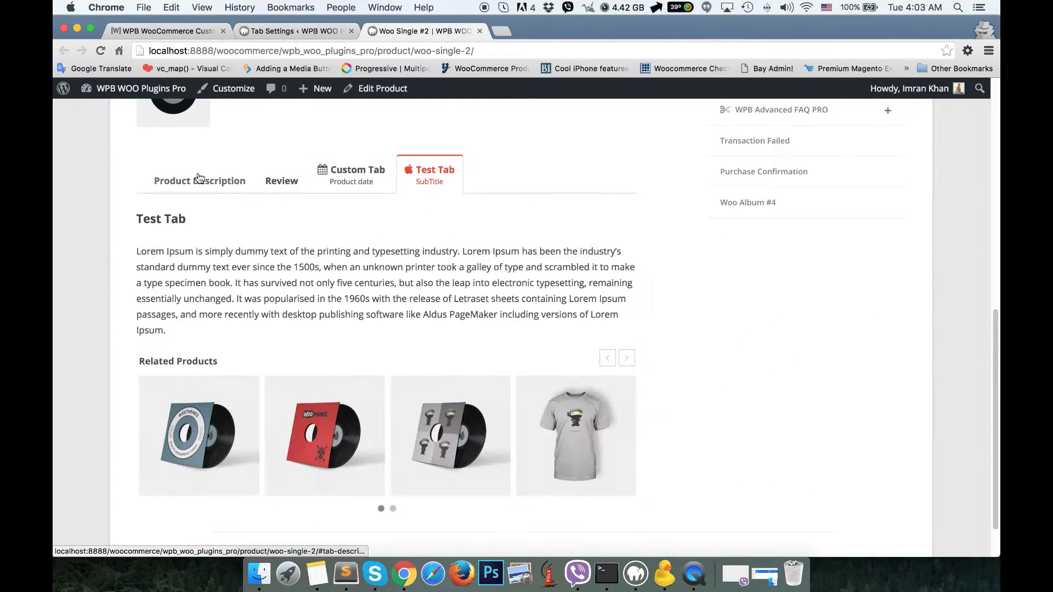
left_click(198, 177)
left_click(279, 185)
left_click(345, 188)
left_click(406, 175)
Save the Vertical Tab theme and click through the vertical tabs on the product page.
left_click(303, 32)
left_click(369, 233)
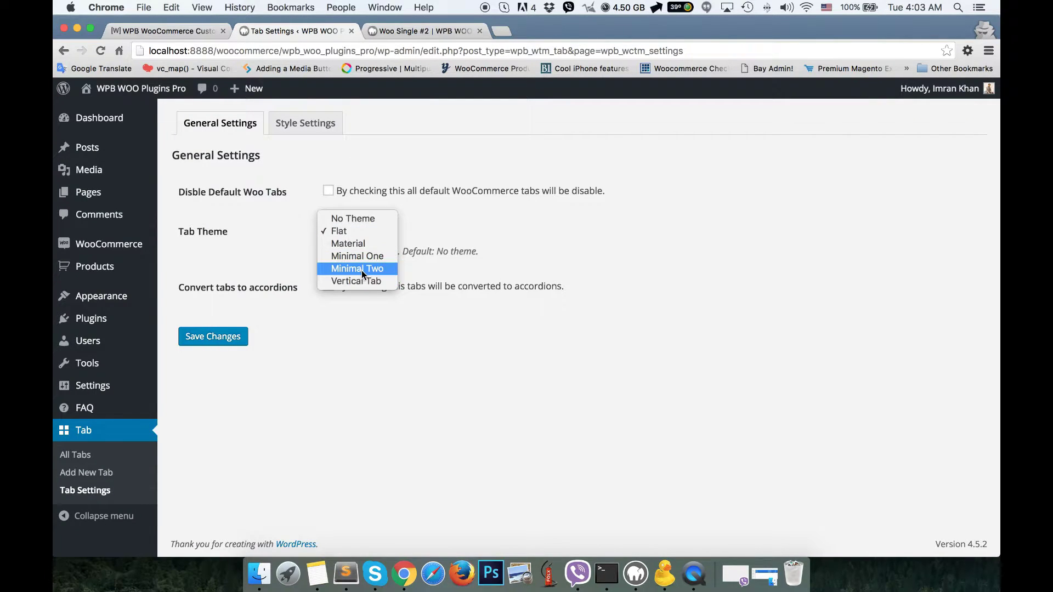
left_click(361, 281)
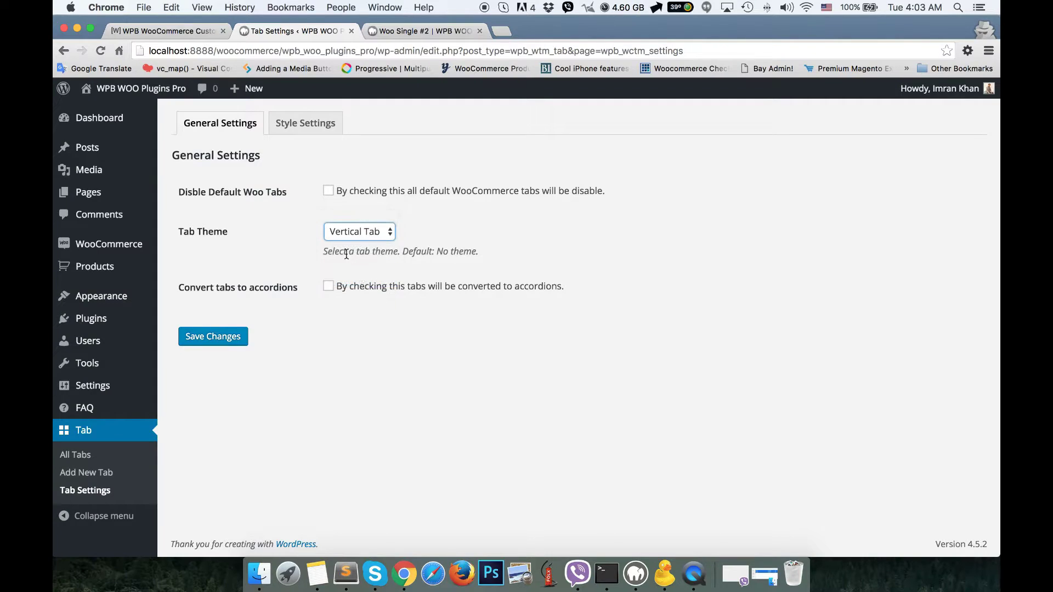
left_click(221, 341)
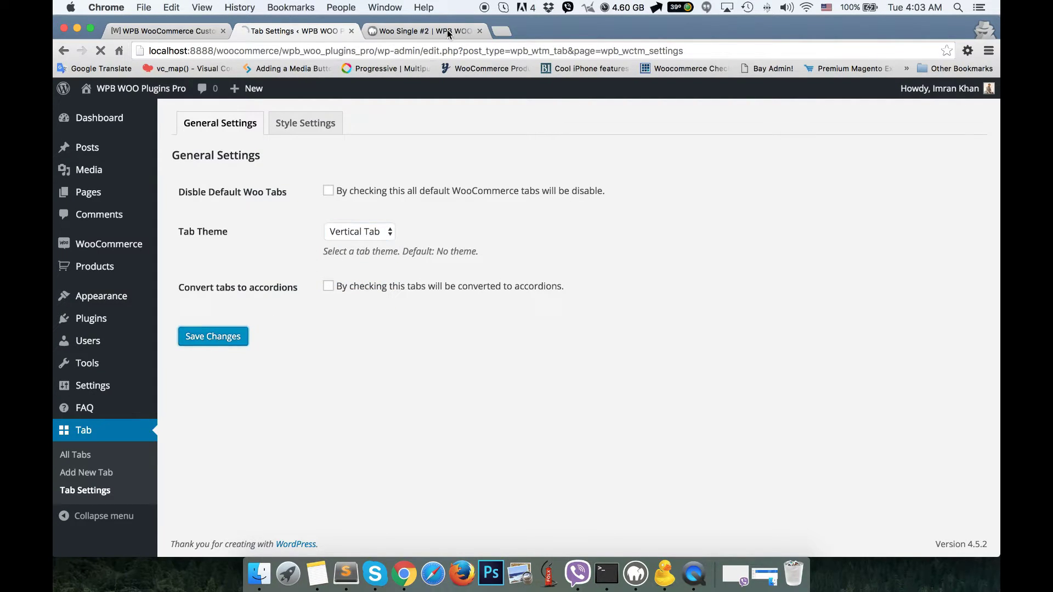
left_click(408, 34)
key("super+r")
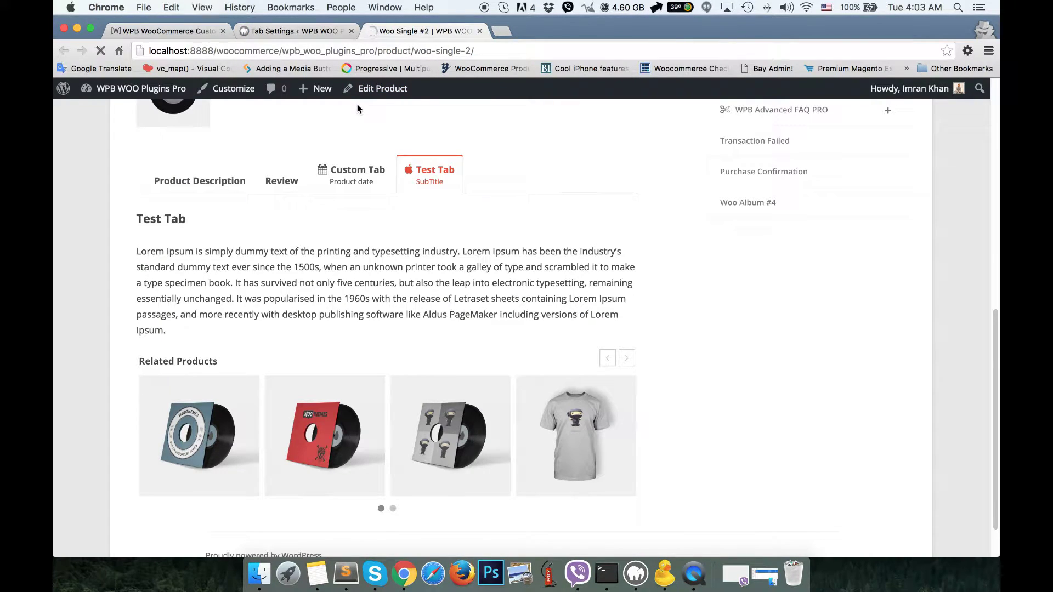
left_click(243, 194)
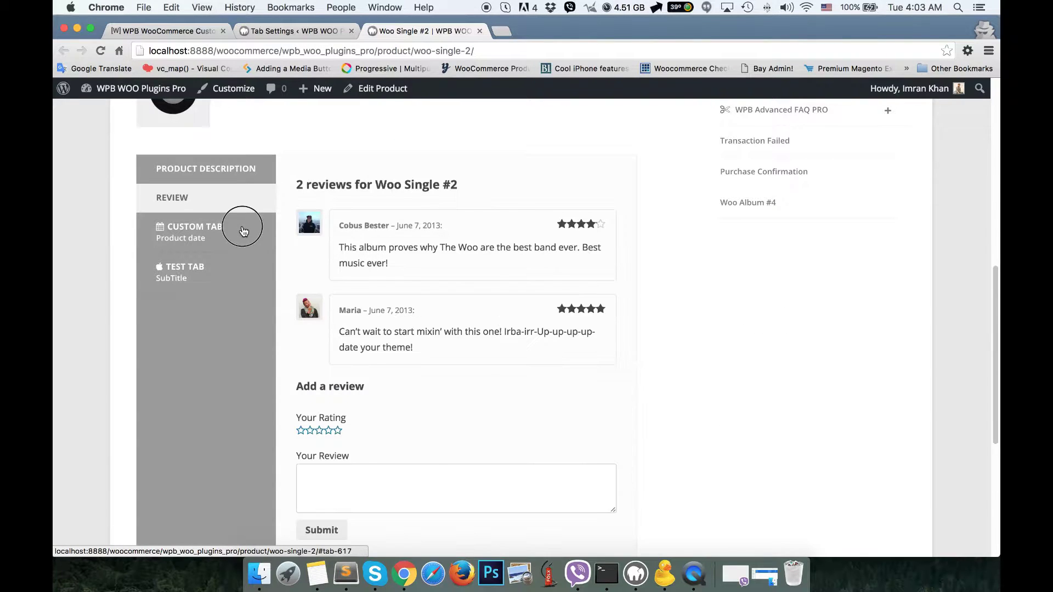
left_click(242, 225)
left_click(233, 271)
left_click(220, 179)
left_click(219, 207)
left_click(218, 226)
left_click(214, 263)
Save the Minimal Two theme and check its tabs on the reloaded product page.
left_click(311, 32)
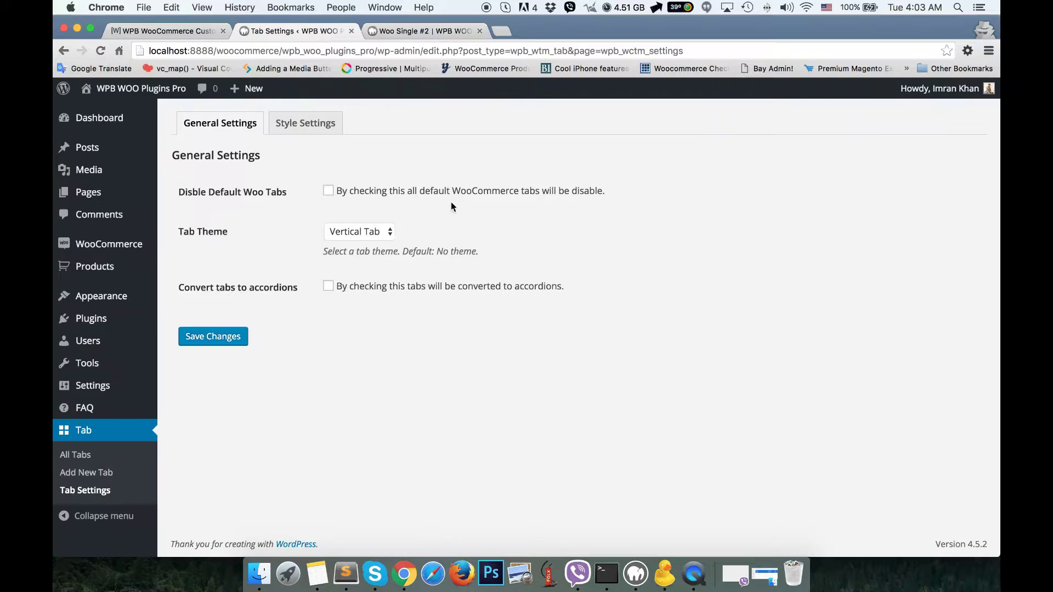
left_click(378, 233)
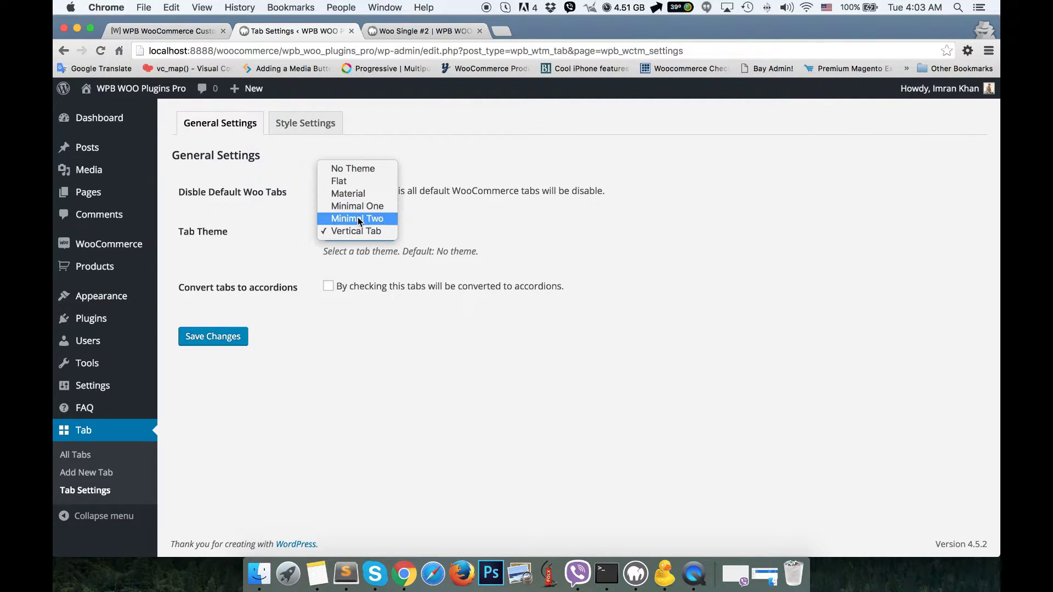
left_click(359, 219)
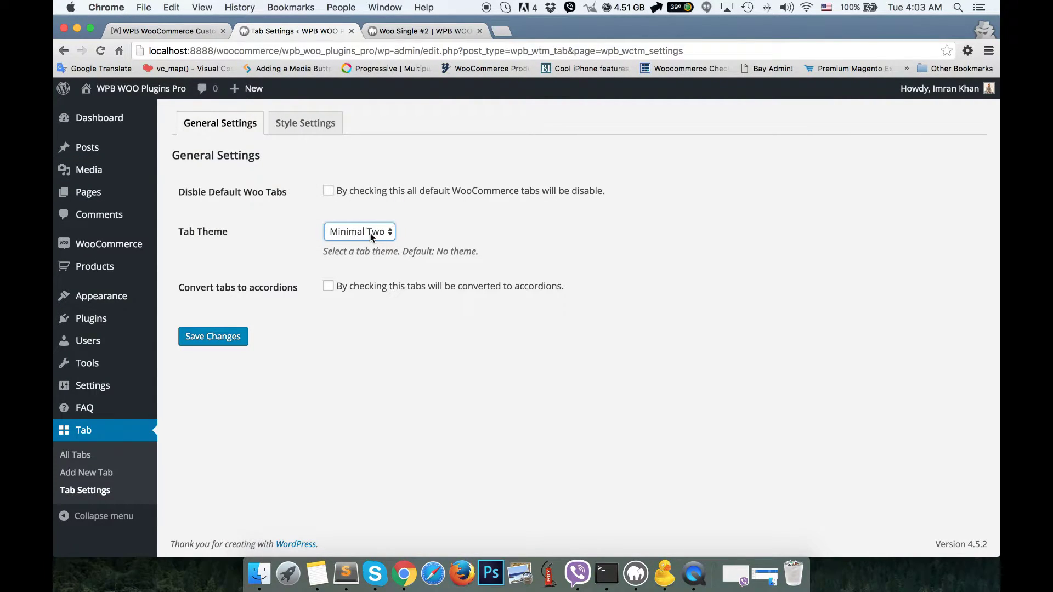
left_click(249, 336)
left_click(395, 30)
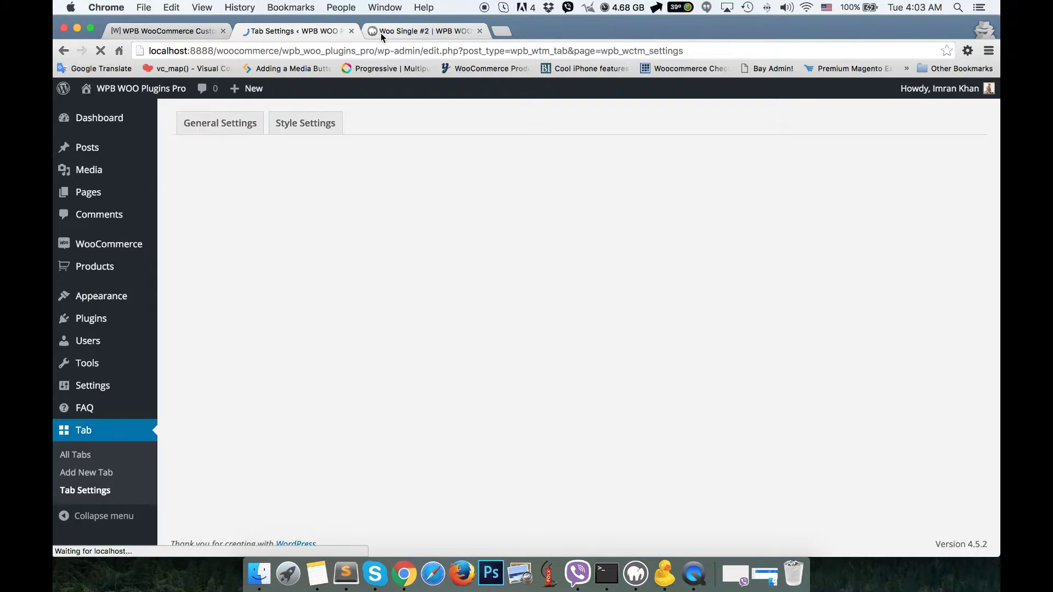
key("super+r")
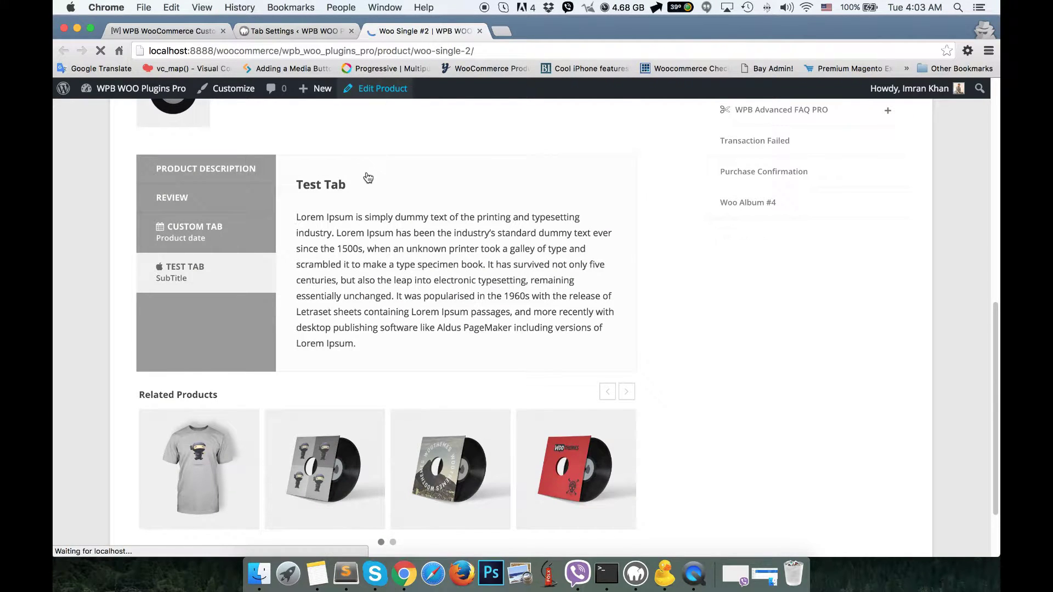
left_click(278, 179)
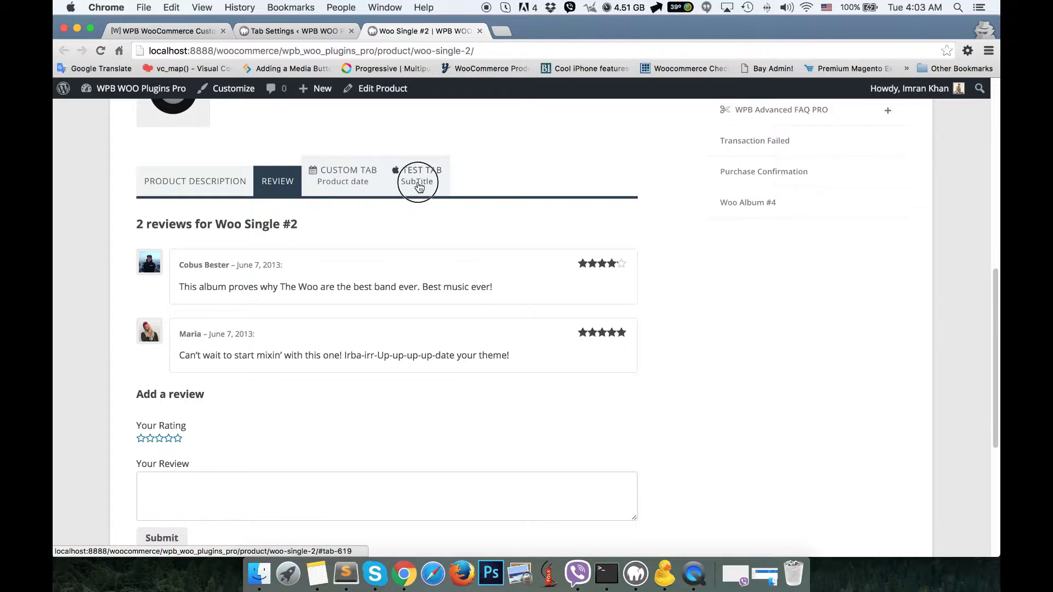
left_click(419, 184)
left_click(355, 187)
left_click(299, 182)
left_click(213, 193)
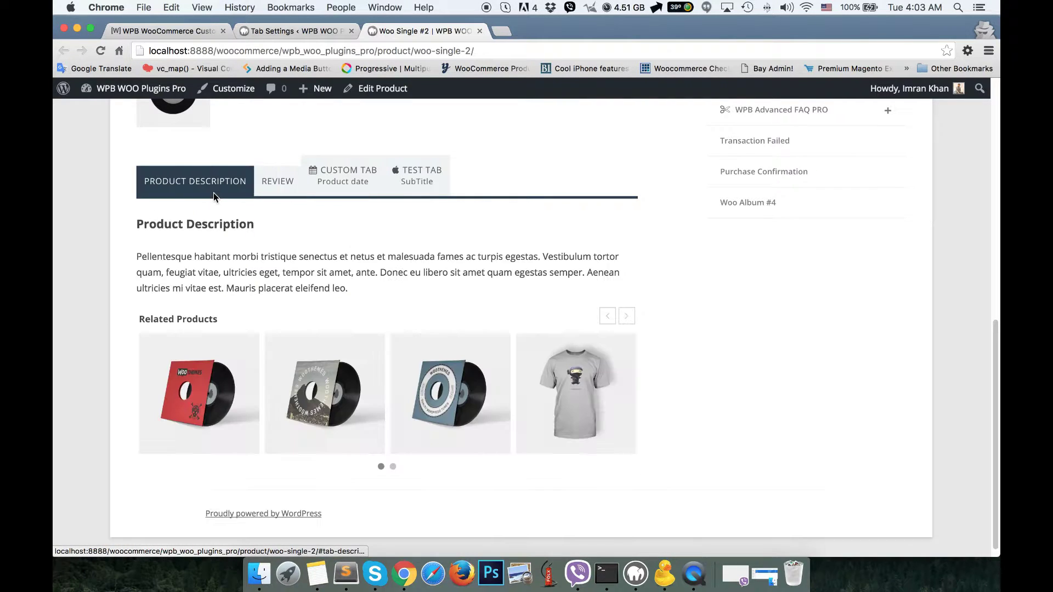
left_click(263, 31)
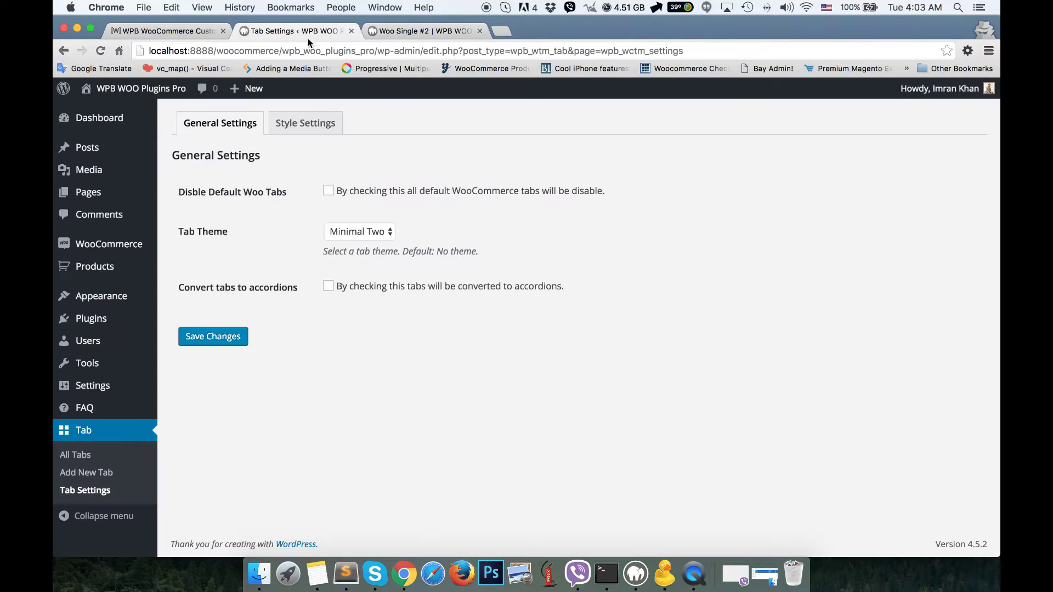
Keep Minimal Two, tick 'Convert tabs to accordions' and save, then view Woo Single #2.
left_click(348, 230)
left_click(415, 261)
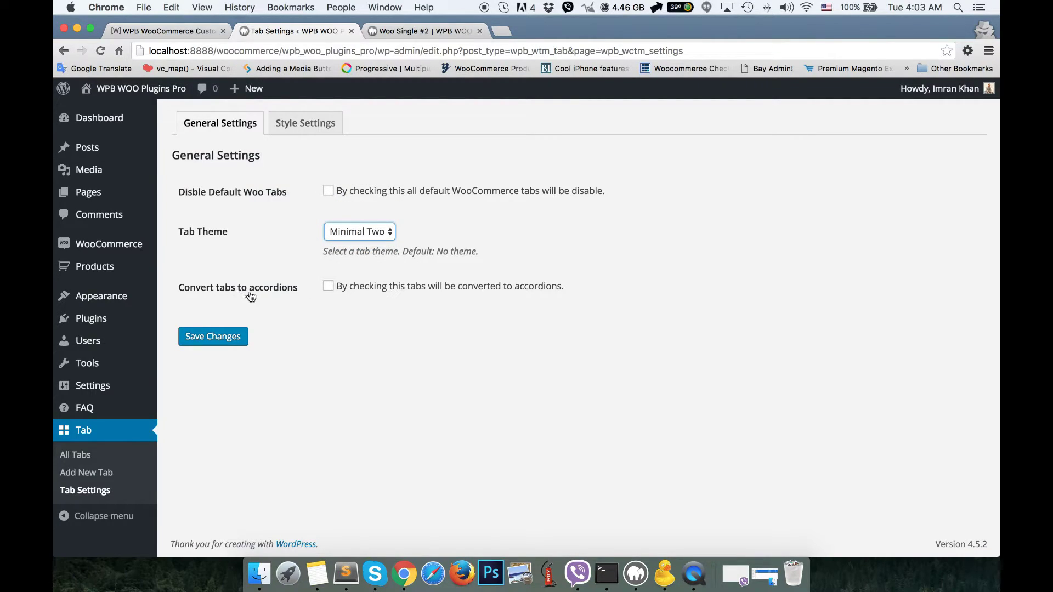
left_click(366, 289)
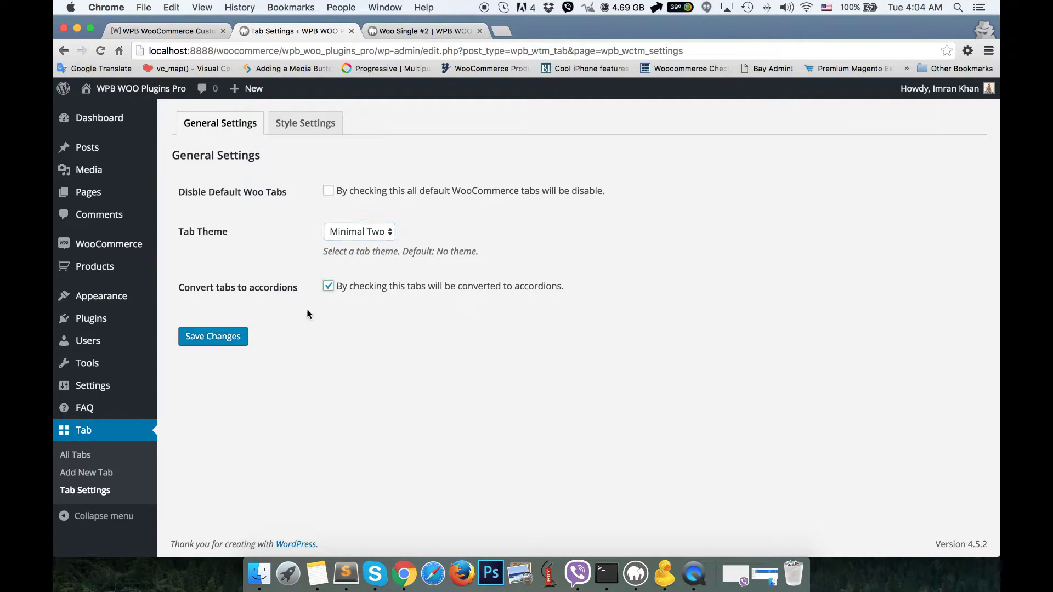
left_click(225, 336)
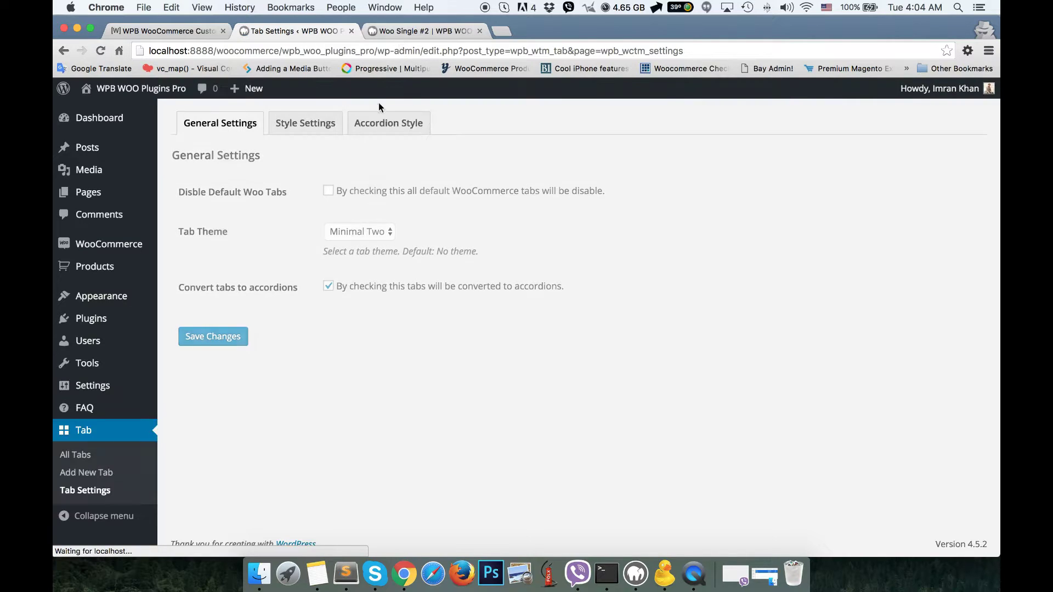
left_click(393, 33)
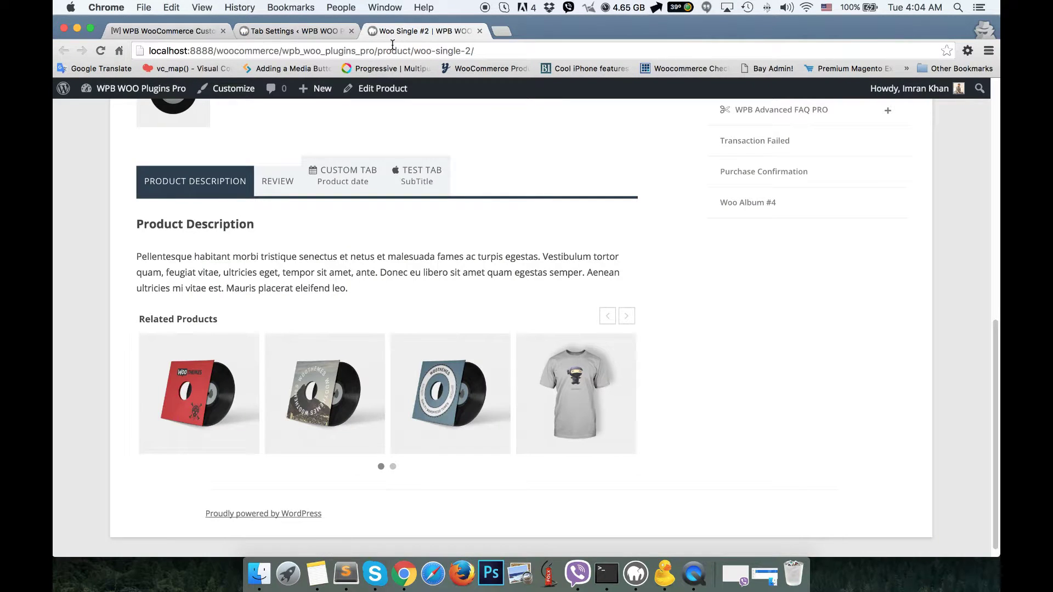
Reload the product page and toggle the Product Description, Review and Custom Tab accordions.
key("super+r")
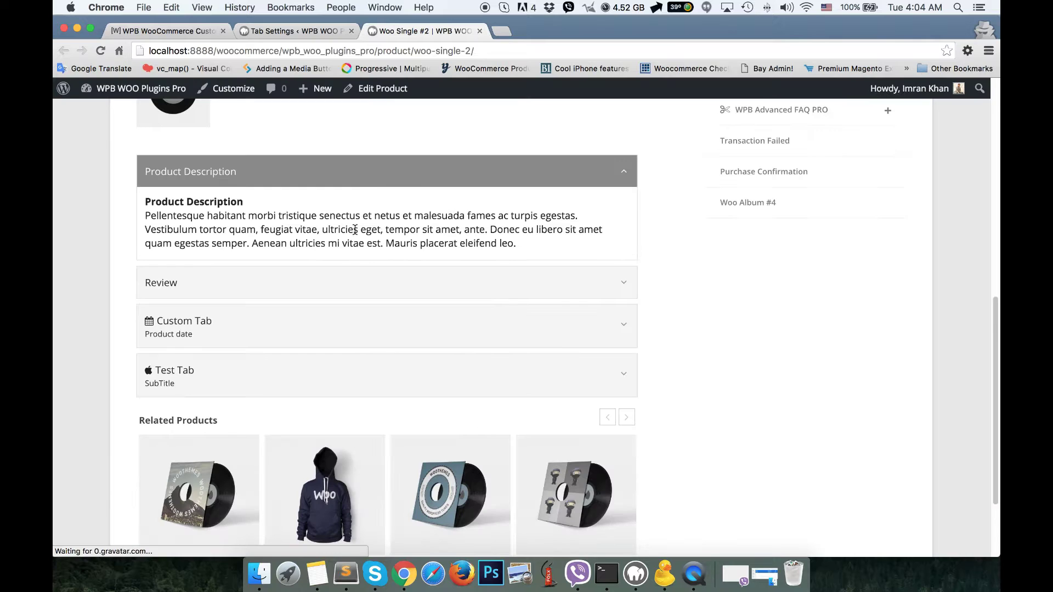
scroll(516, 215, "up", 4)
scroll(514, 214, "down", 5)
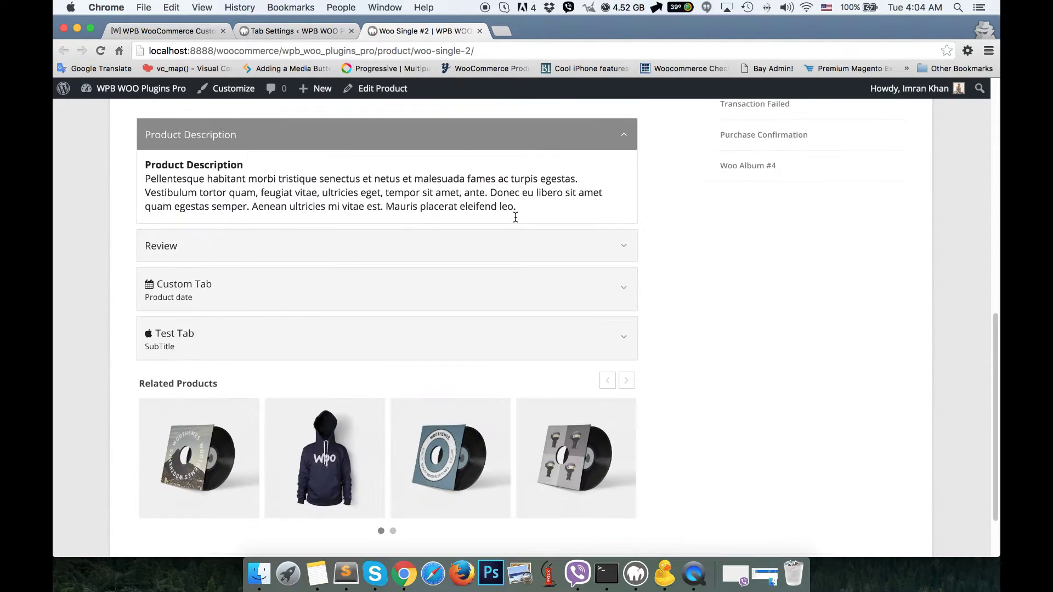
scroll(505, 219, "up", 2)
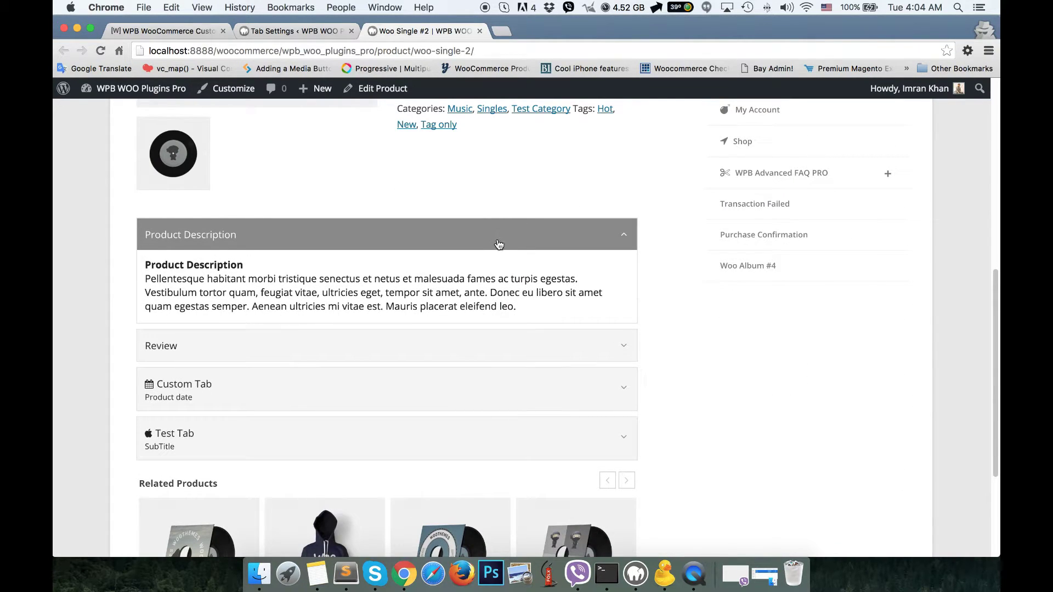
left_click(499, 241)
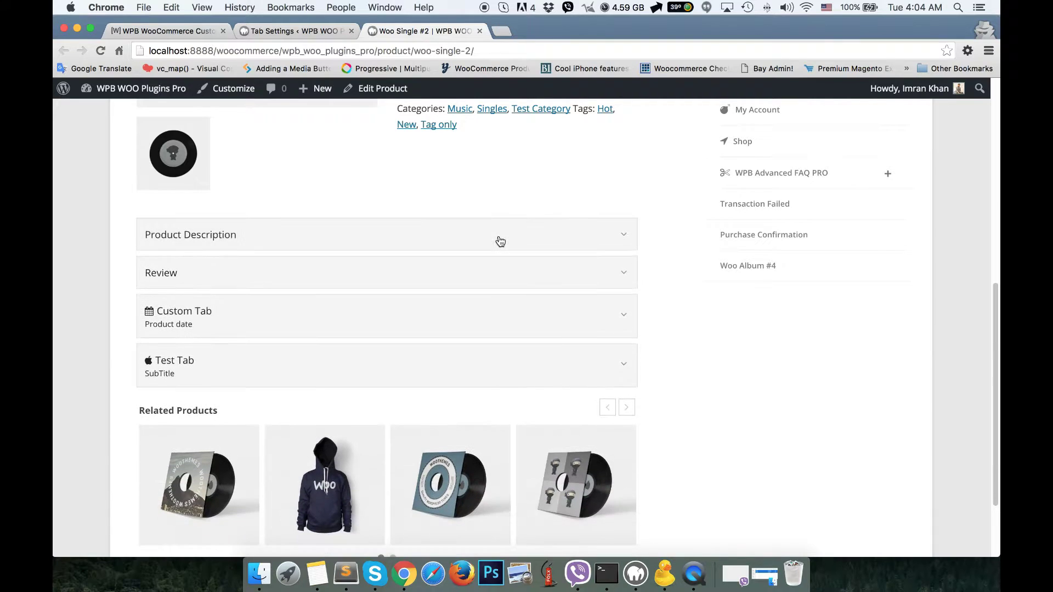
left_click(505, 273)
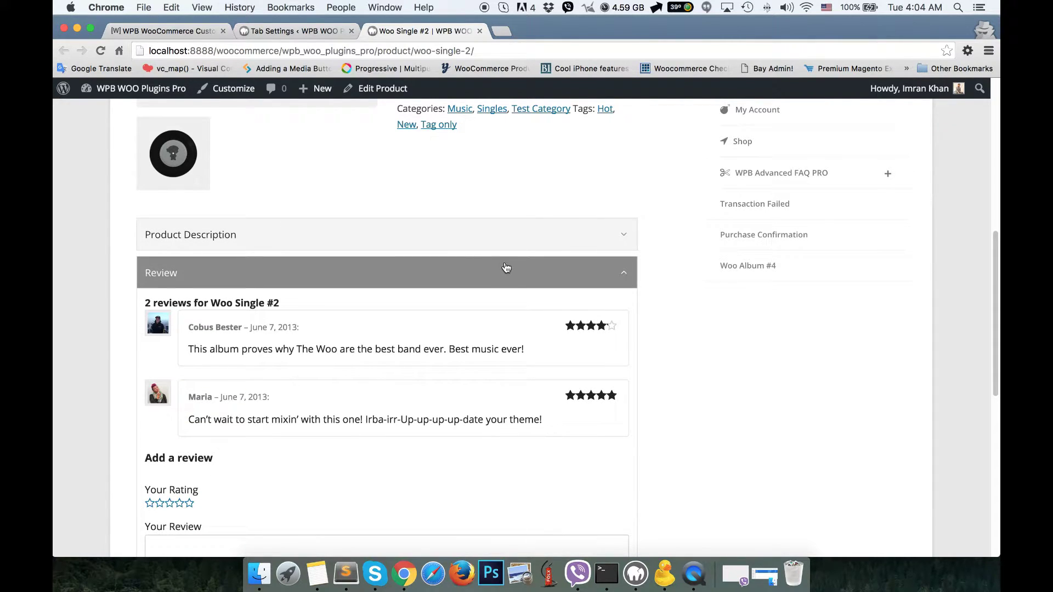
left_click(506, 267)
left_click(496, 301)
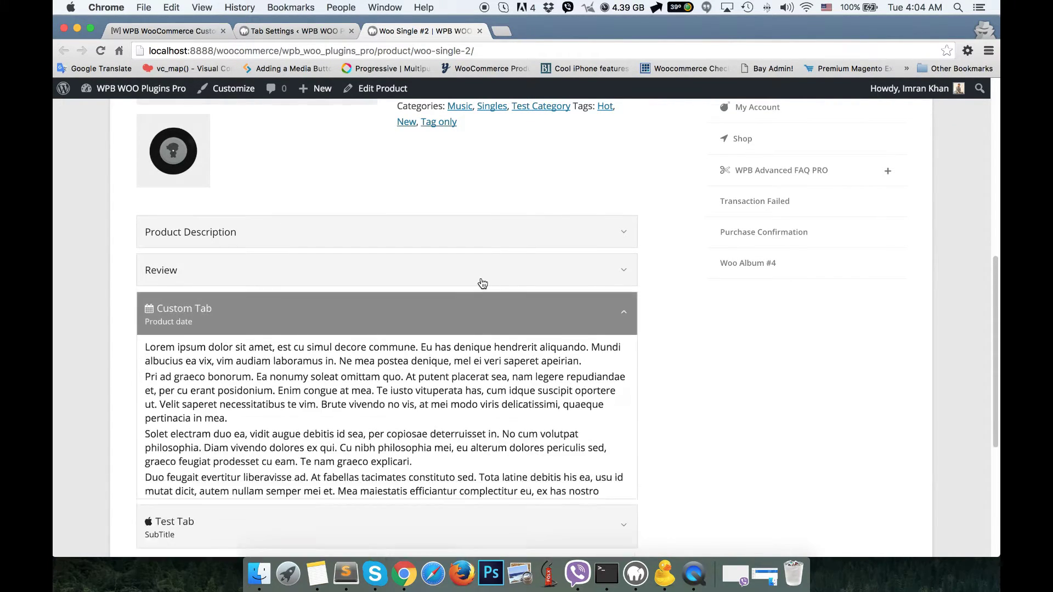
Expand the Test Tab and Description accordions, then open the Accordion Style colour settings.
scroll(482, 285, "down", 3)
scroll(482, 284, "down", 2)
left_click(414, 345)
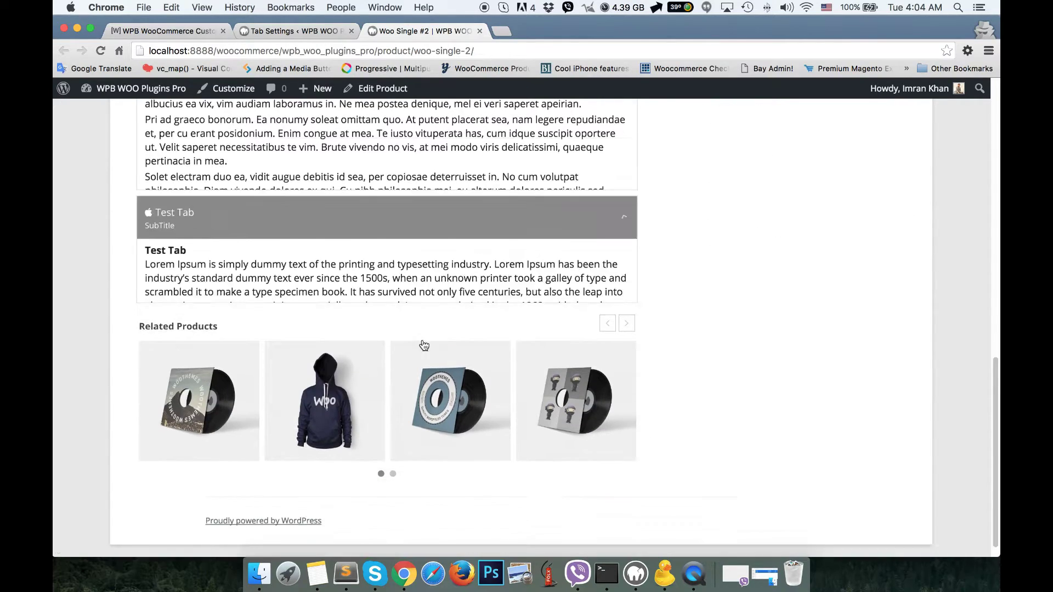
left_click(494, 269)
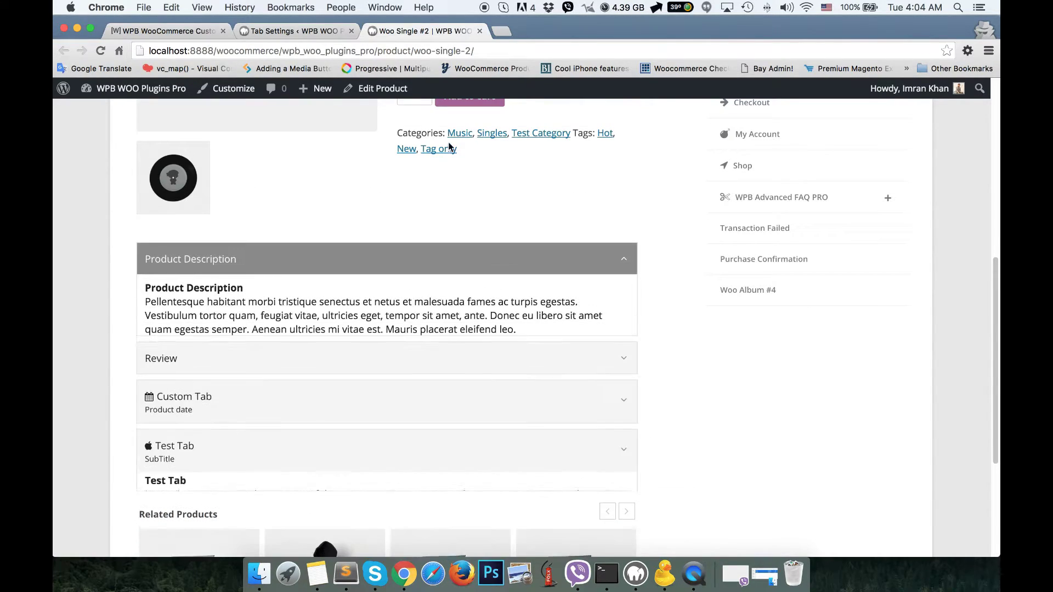
left_click(324, 30)
left_click(389, 130)
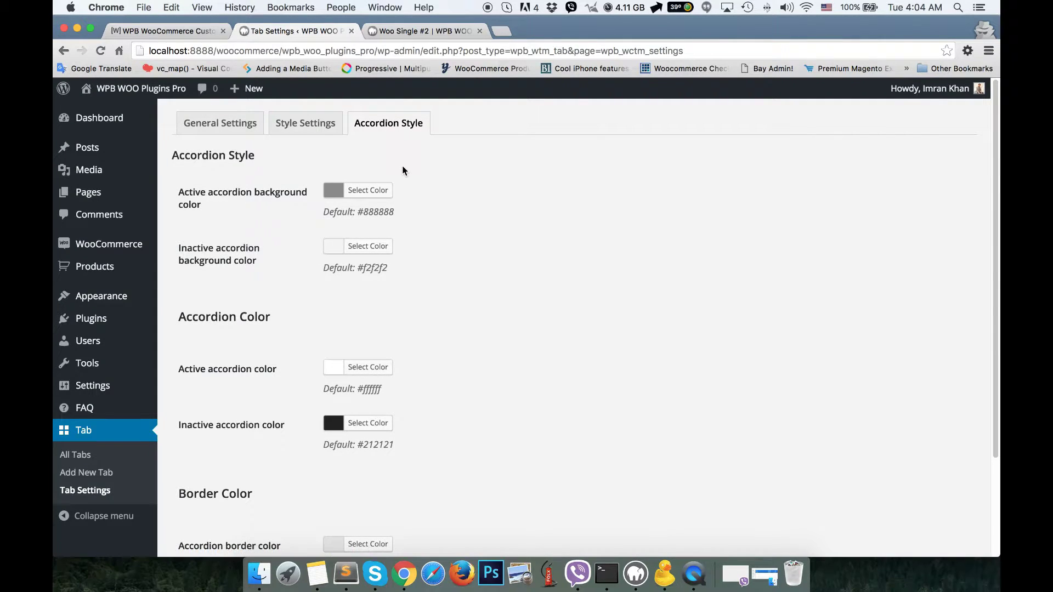
Scroll through the accordion background, text and border colour options.
scroll(403, 184, "down", 2)
scroll(404, 188, "up", 2)
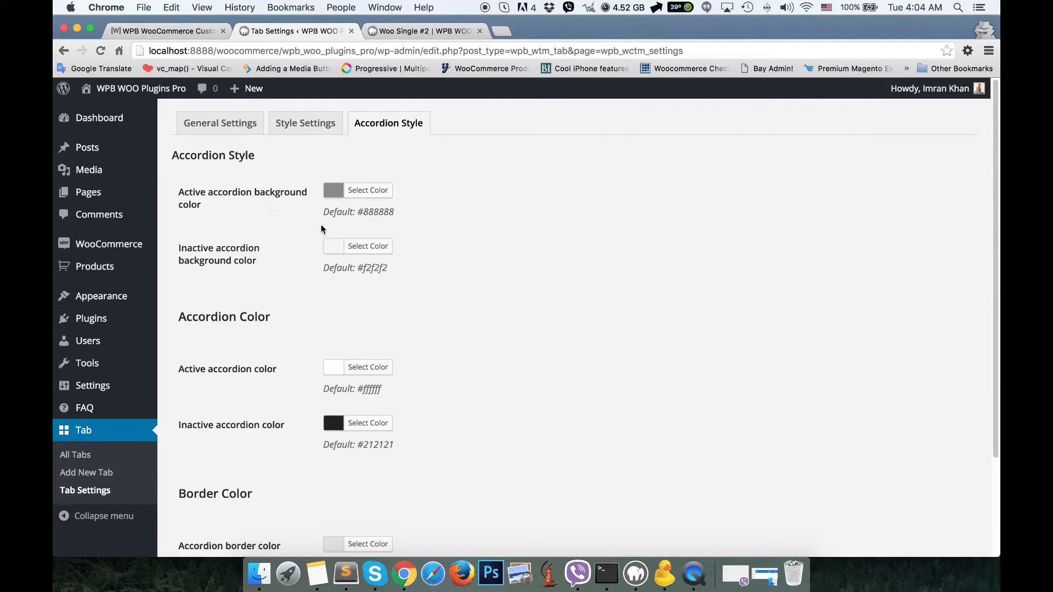
scroll(375, 397, "down", 4)
scroll(341, 384, "up", 4)
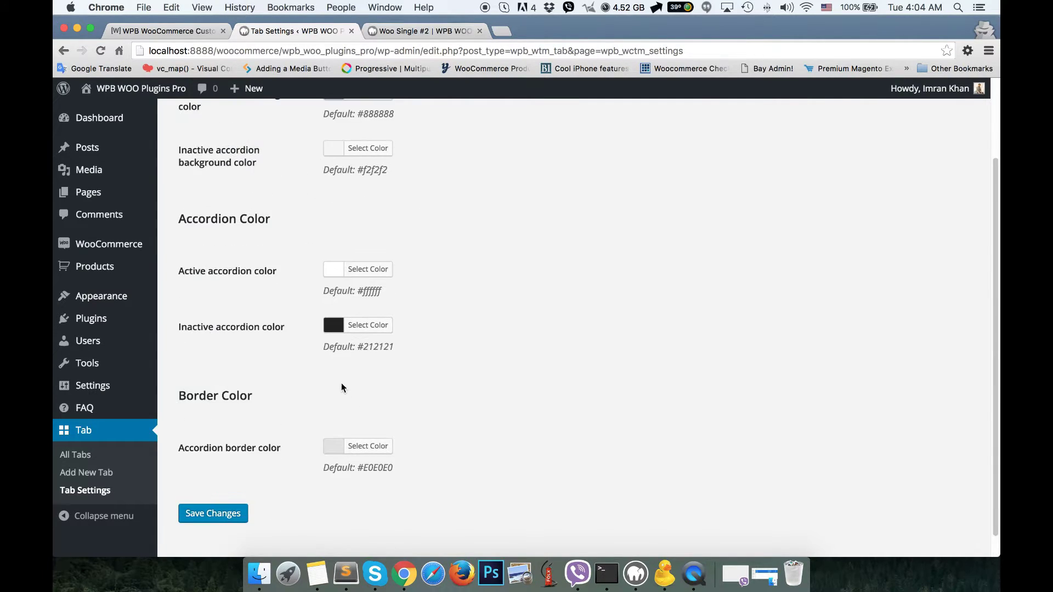
Review the Style settings' theme primary colour options and custom CSS field.
left_click(290, 130)
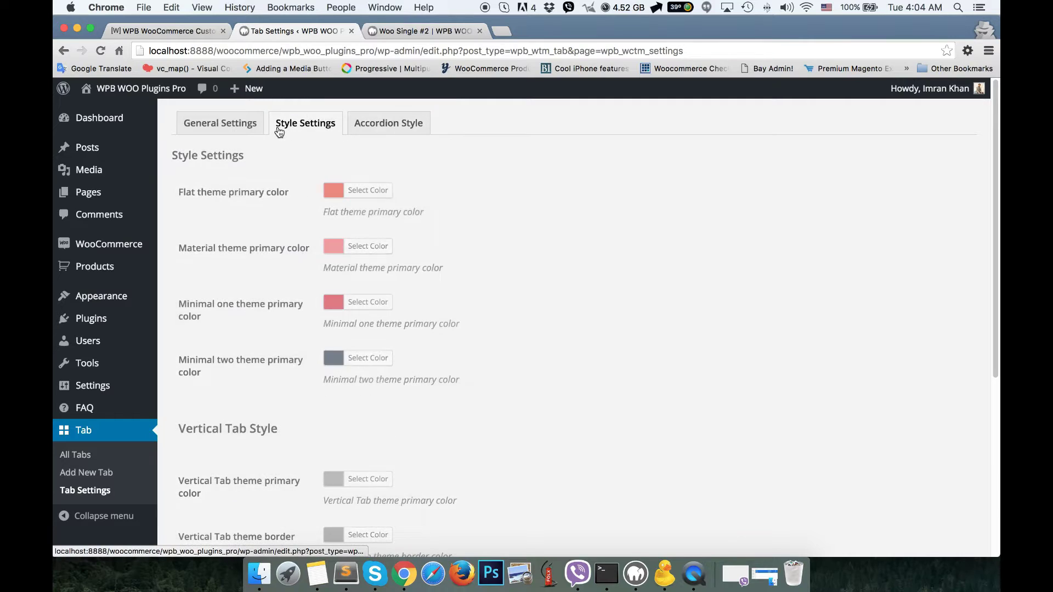
scroll(328, 268, "down", 4)
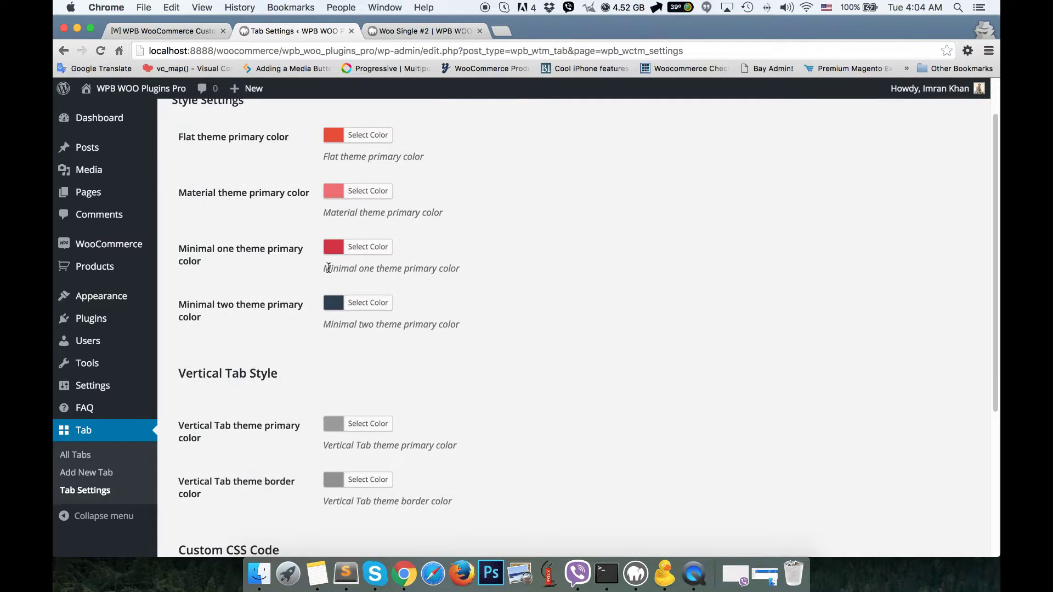
scroll(328, 268, "up", 4)
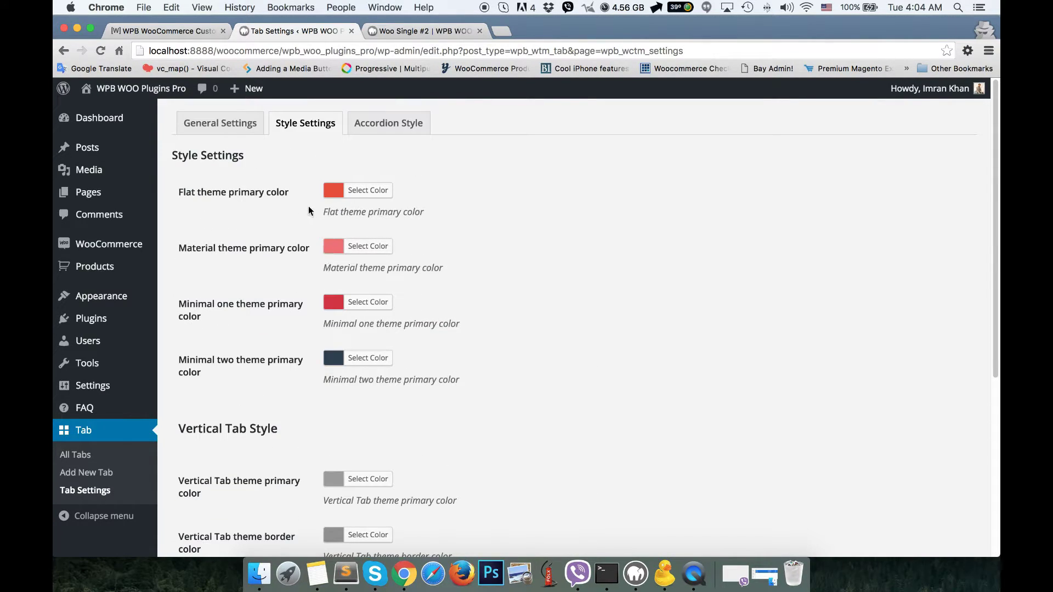
left_click_drag(192, 193, 290, 195)
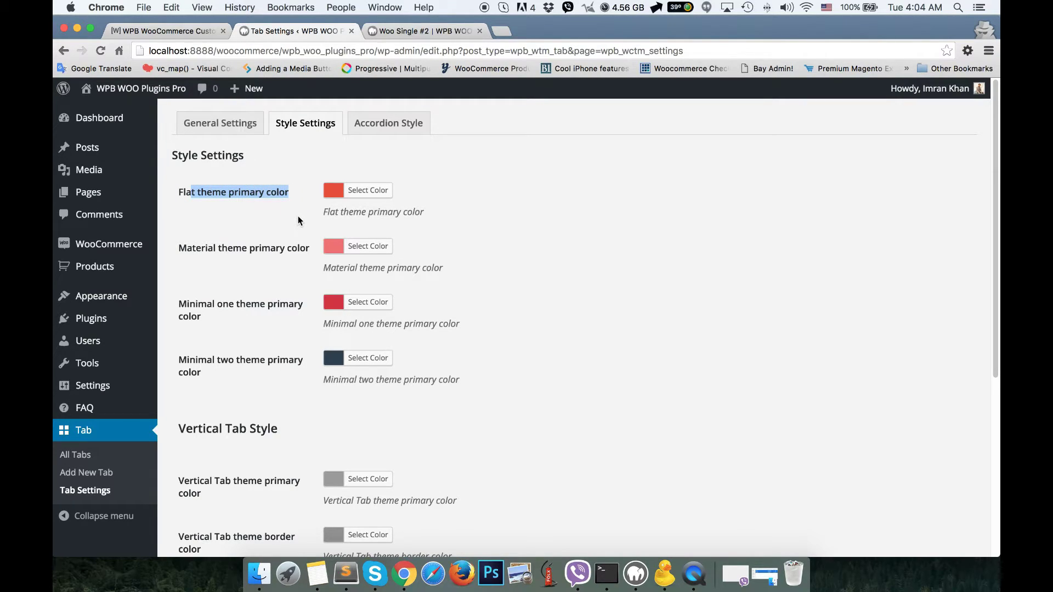
scroll(307, 241, "down", 5)
scroll(329, 247, "up", 5)
scroll(351, 258, "down", 3)
scroll(356, 272, "down", 3)
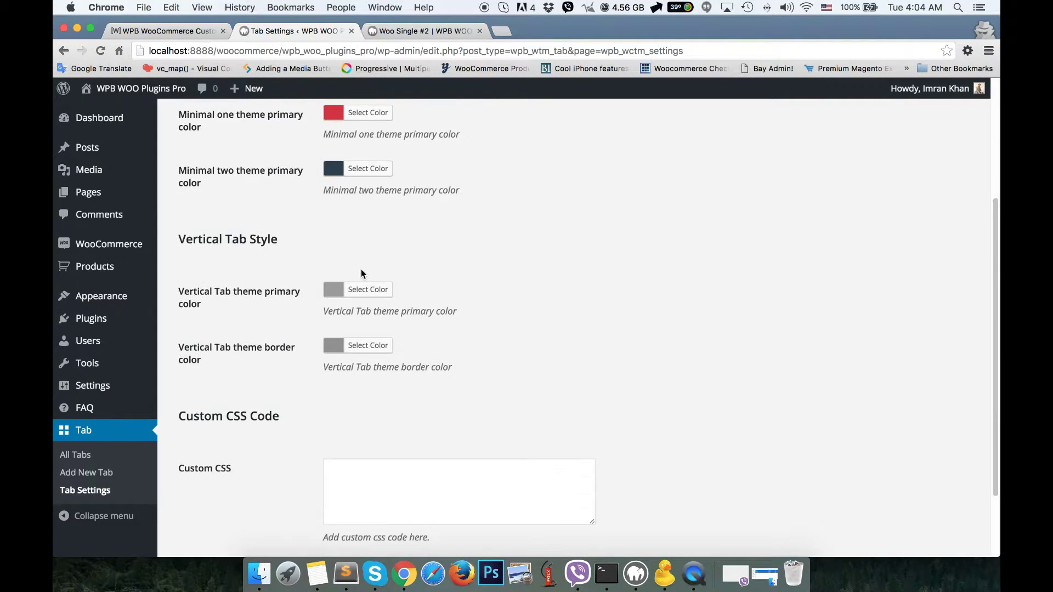
scroll(362, 274, "down", 3)
mouse_move(594, 433)
left_mouse_down()
mouse_move(609, 435)
mouse_move(607, 447)
left_mouse_up()
left_click(431, 378)
scroll(467, 382, "down", 1)
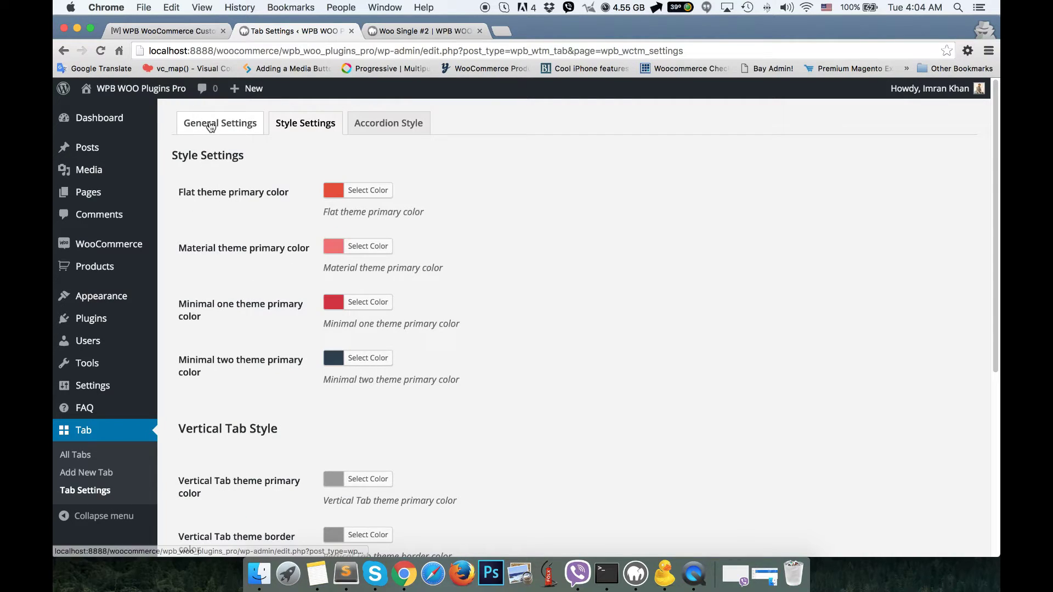
Open General Settings, then highlight the product-specific custom tabs feature on WPBean.
left_click(201, 123)
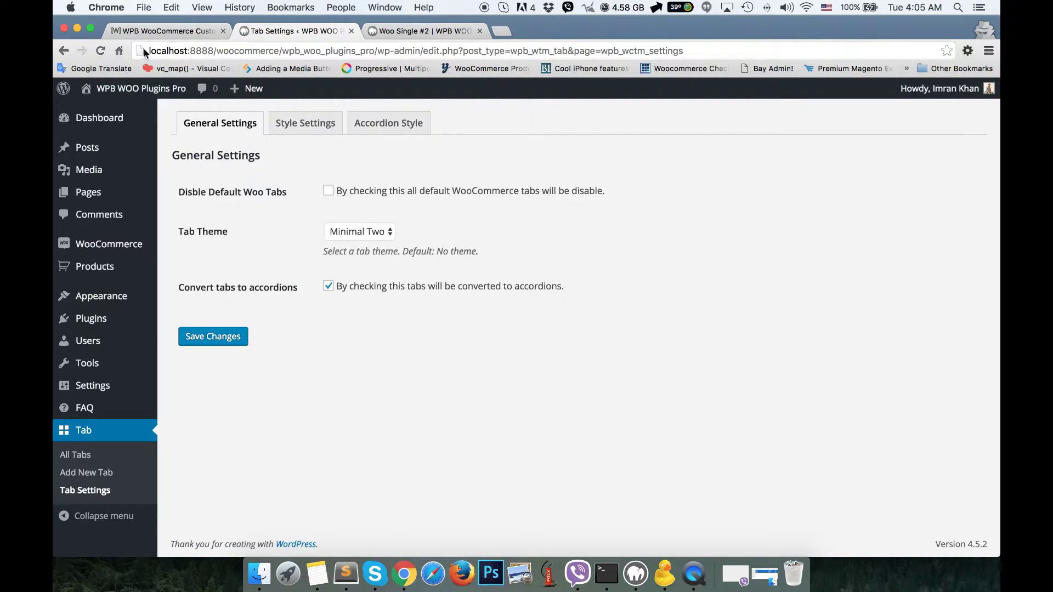
left_click(156, 31)
scroll(222, 123, "down", 5)
scroll(268, 211, "down", 2)
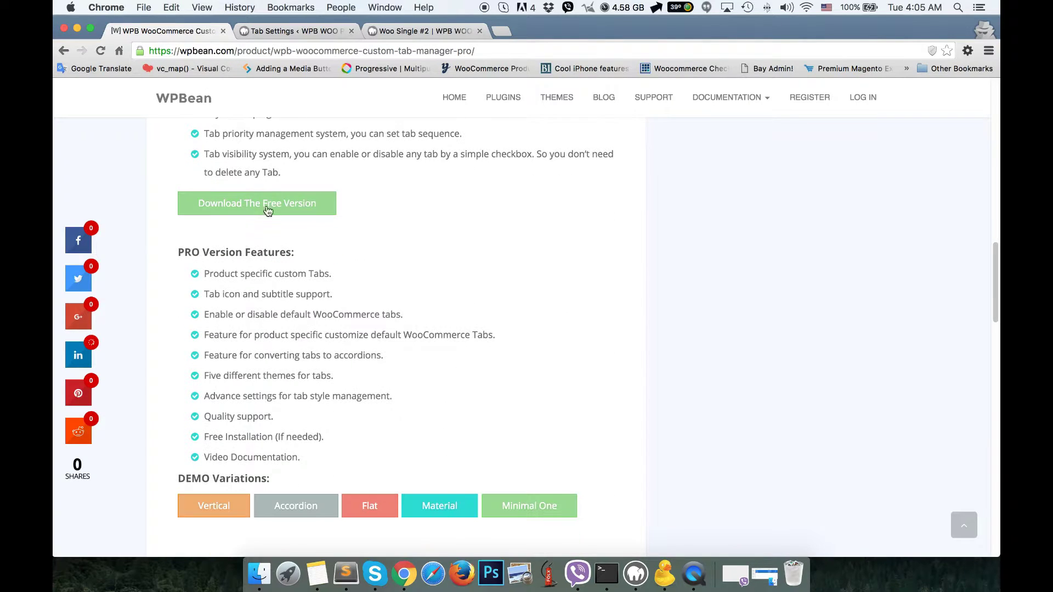
left_click_drag(331, 273, 221, 276)
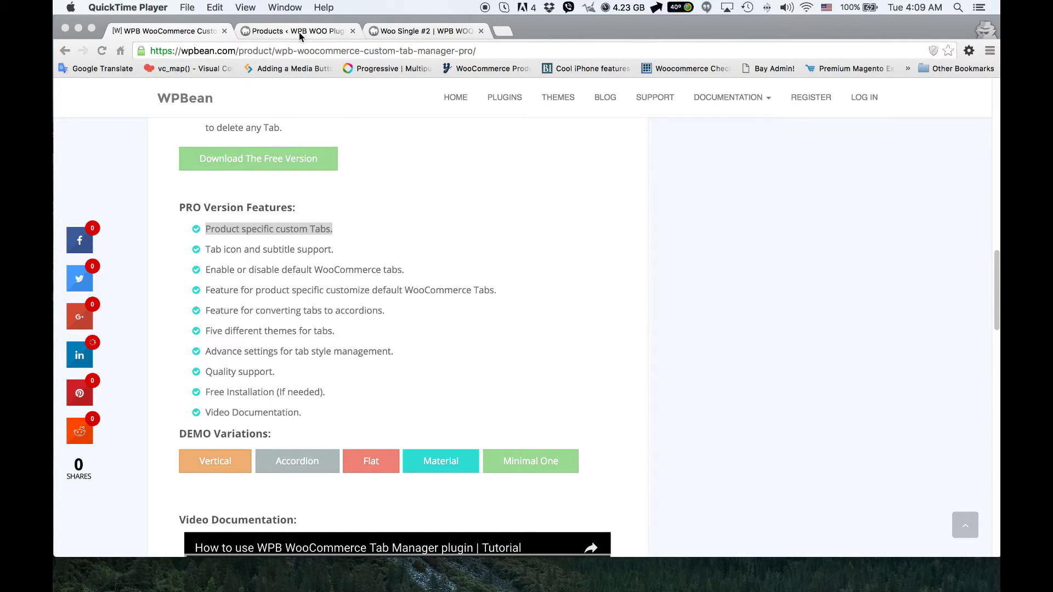
Open Woo Single #2 for editing and scroll down to its Tab Options.
left_click(299, 32)
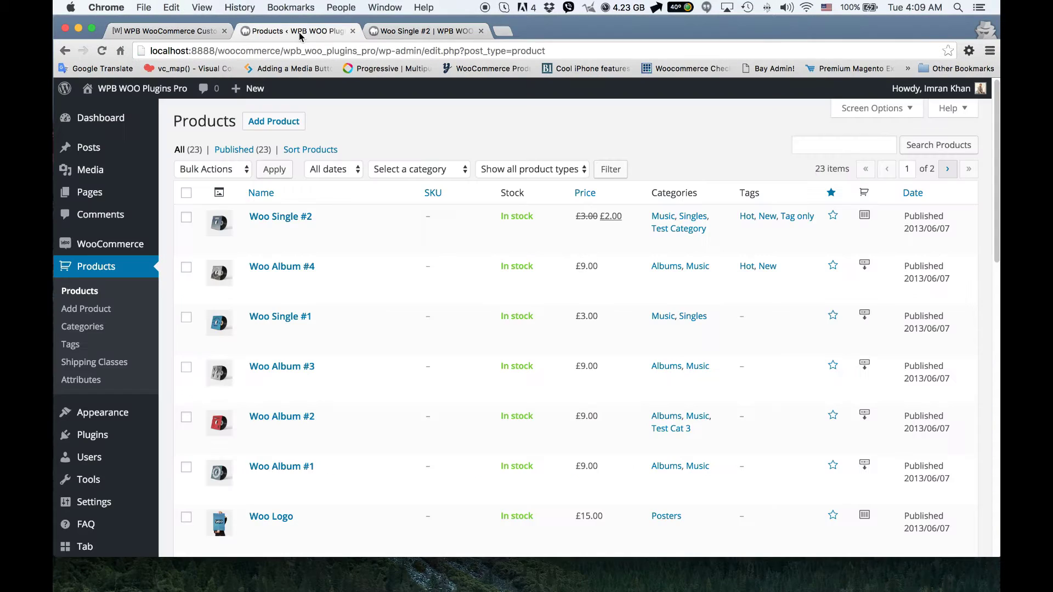
left_click(291, 231)
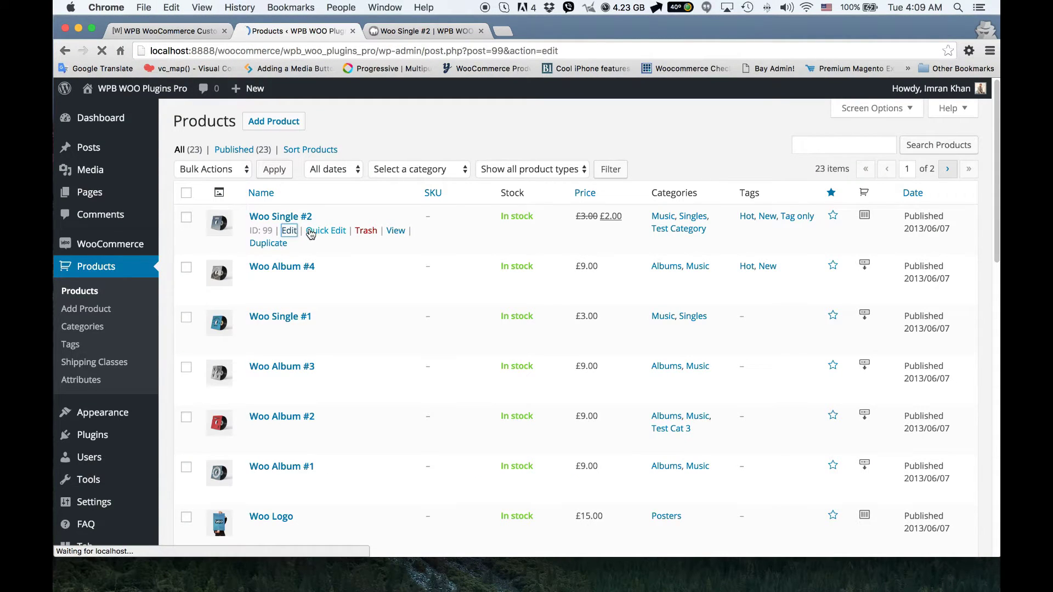
scroll(309, 231, "down", 1)
scroll(309, 231, "down", 7)
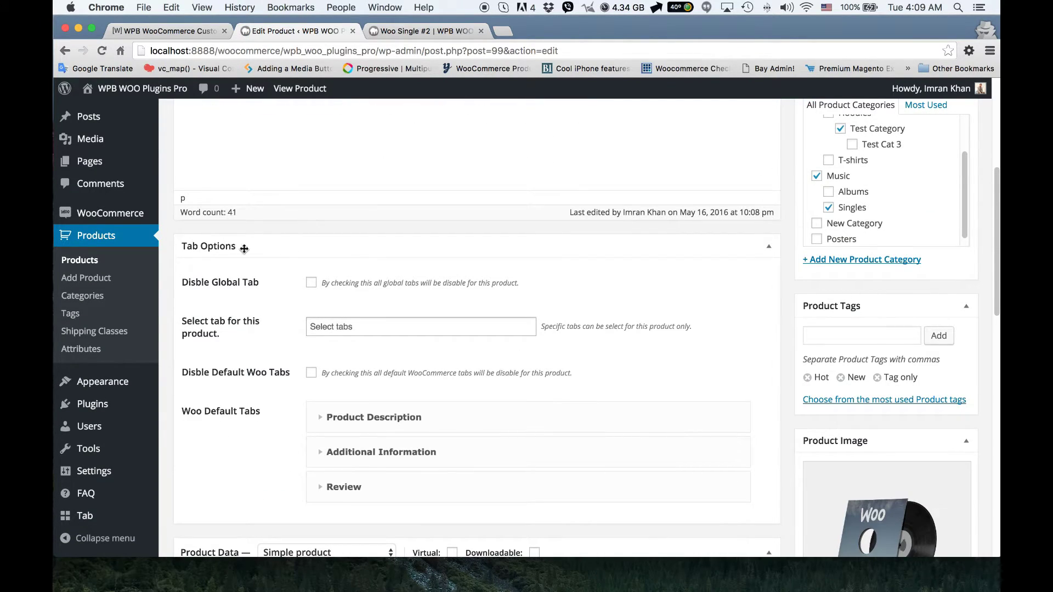
scroll(263, 250, "down", 1)
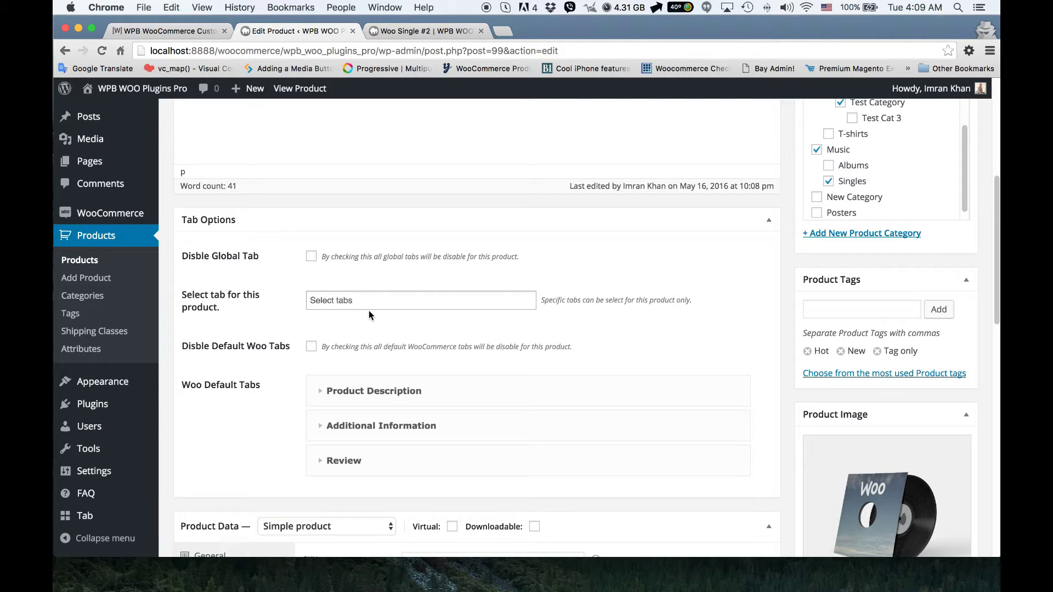
scroll(370, 311, "down", 1)
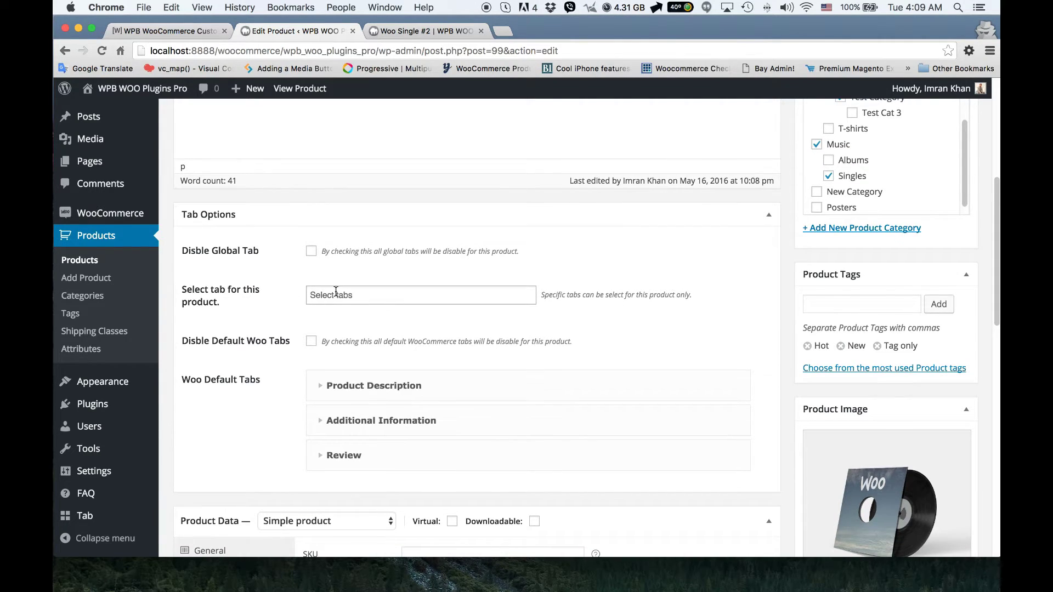
Select Test Tab in 'Select tab for this product' and update the product.
left_click(335, 292)
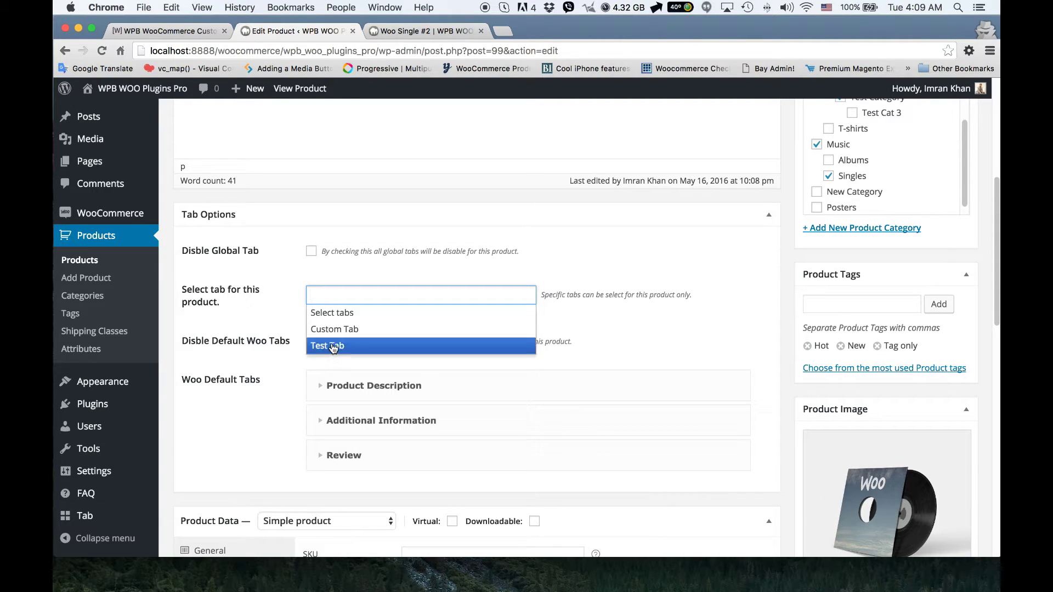
left_click(362, 346)
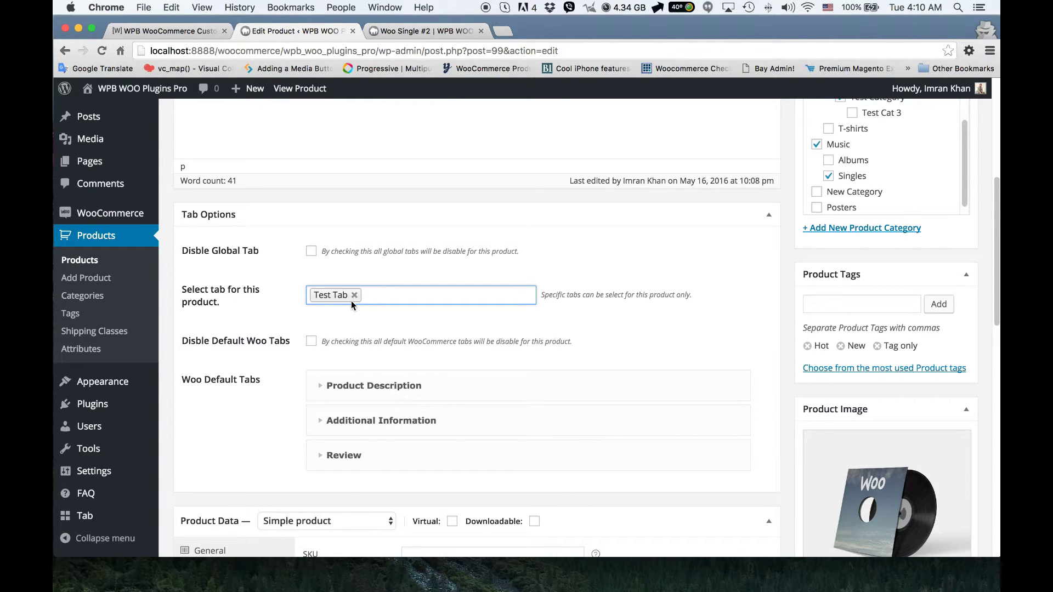
scroll(315, 335, "up", 4)
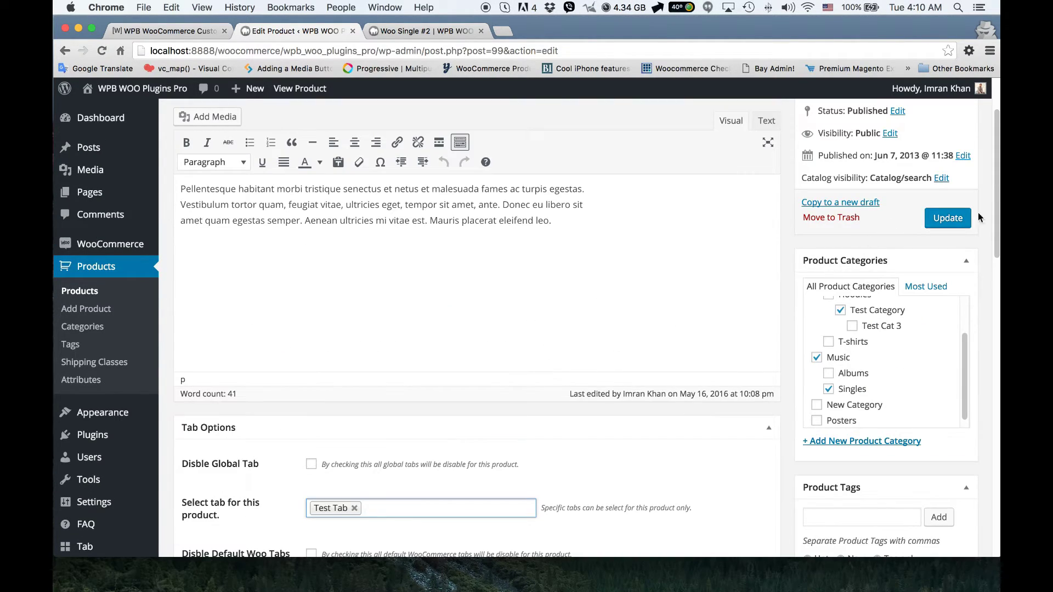
left_click(964, 222)
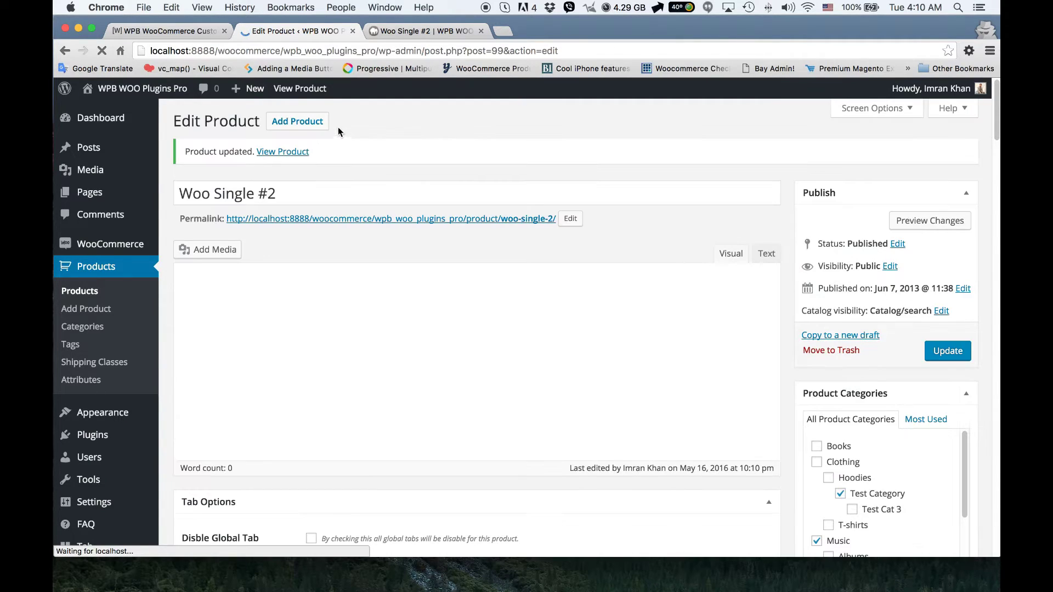
right_click(411, 220)
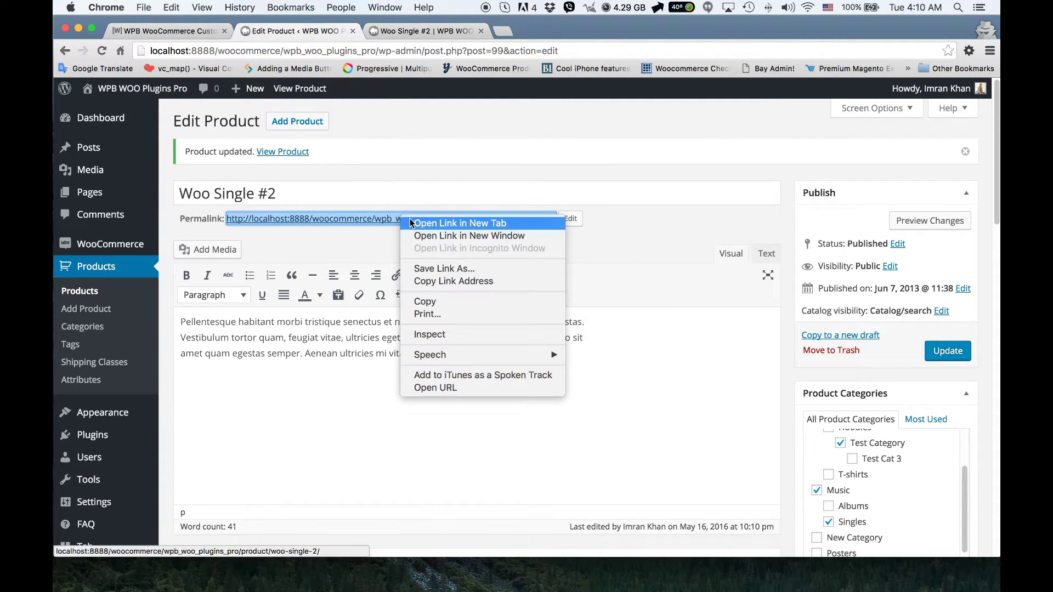
left_click(433, 222)
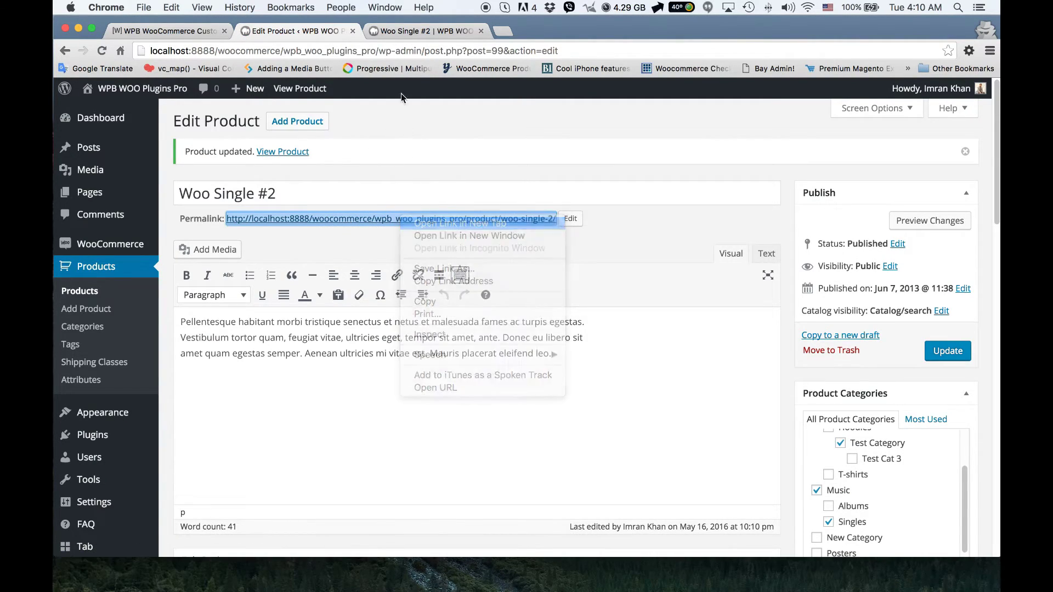
left_click(482, 31)
left_click(397, 31)
scroll(414, 211, "down", 5)
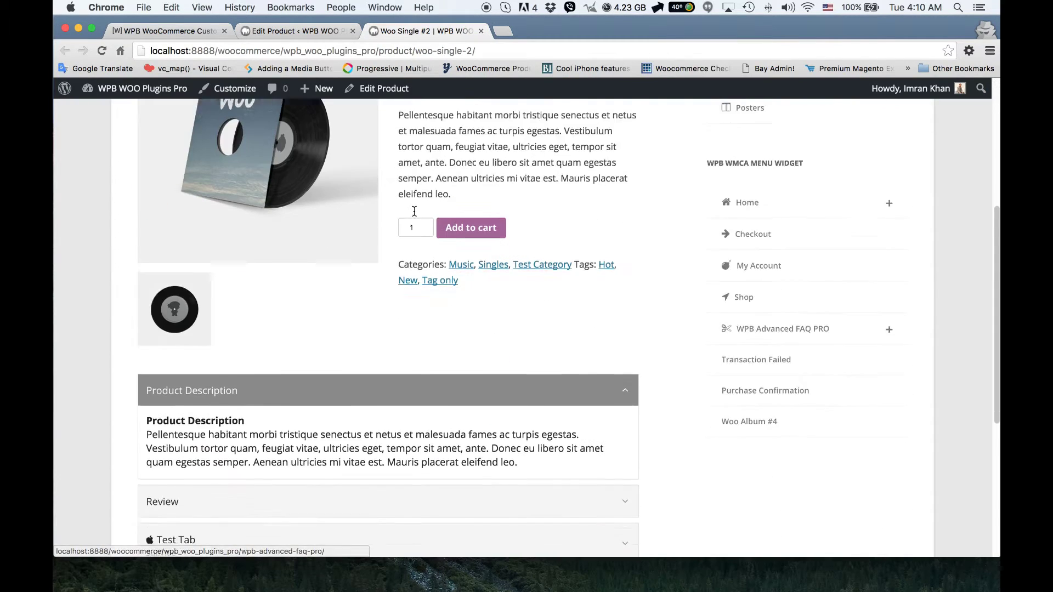
scroll(414, 211, "down", 3)
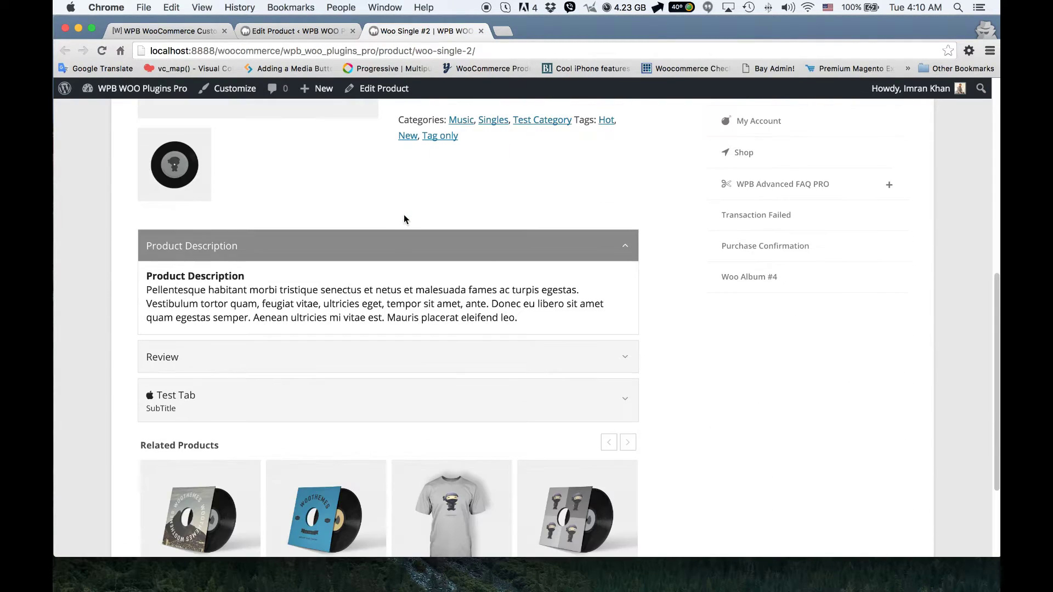
left_click(226, 412)
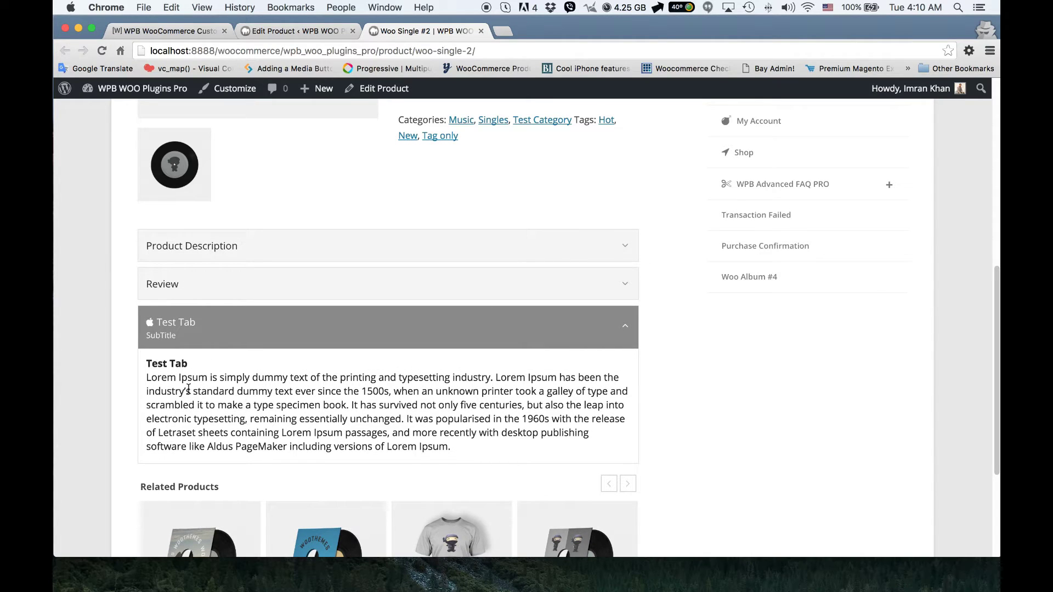
left_click(215, 336)
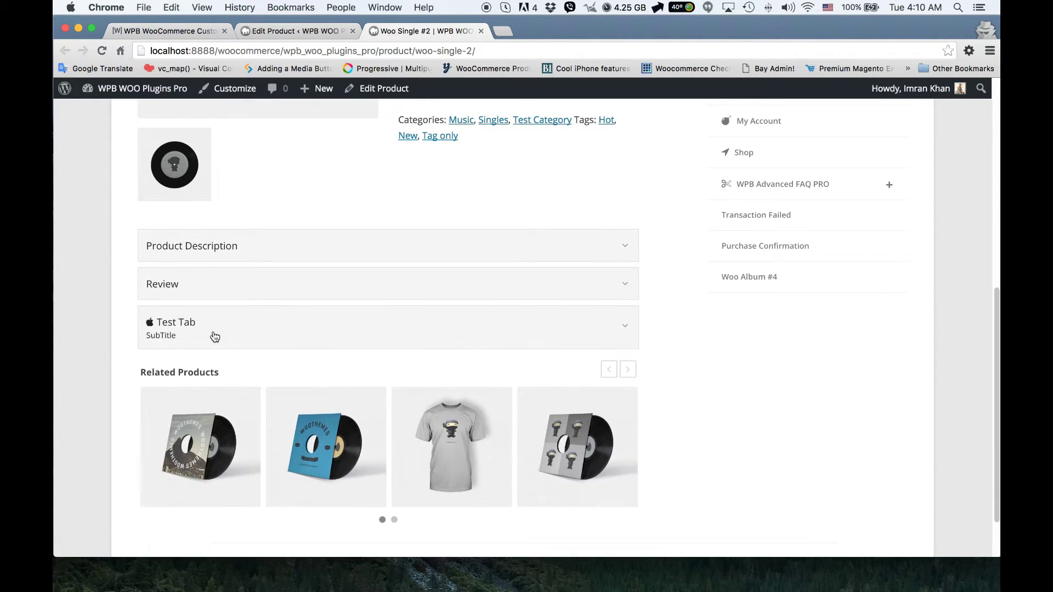
left_click(215, 337)
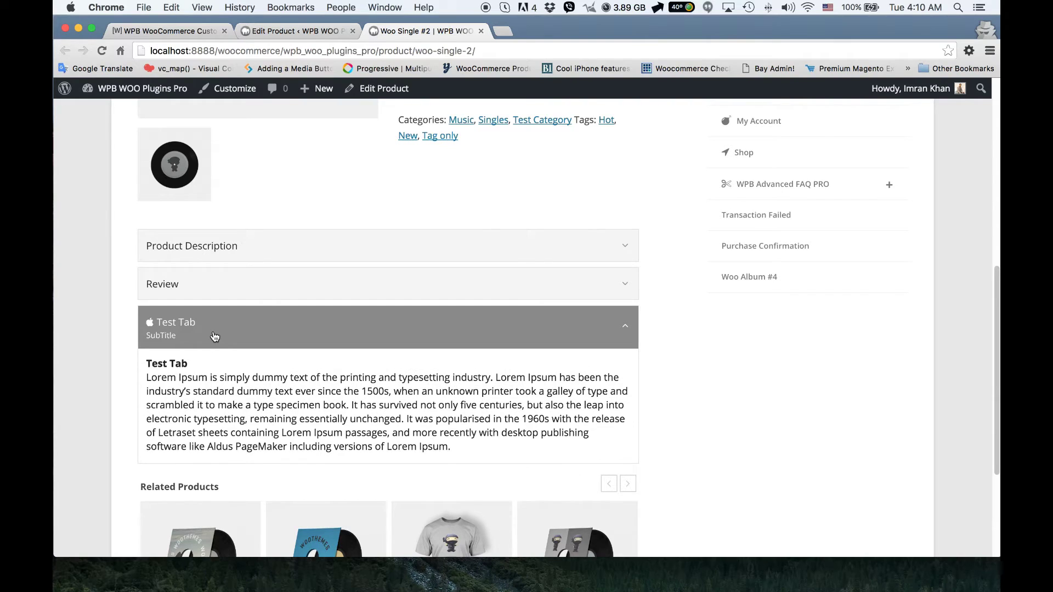
left_click(215, 337)
Tick 'Disble Default Woo Tabs' for Woo Single #2, update it, and view its product page.
left_click(312, 30)
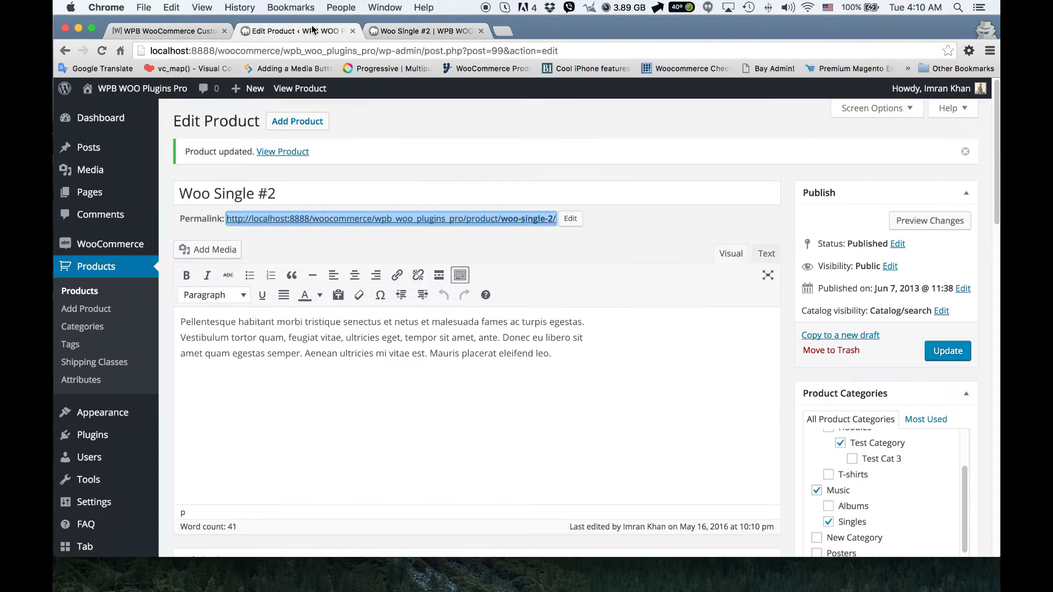
scroll(338, 225, "down", 10)
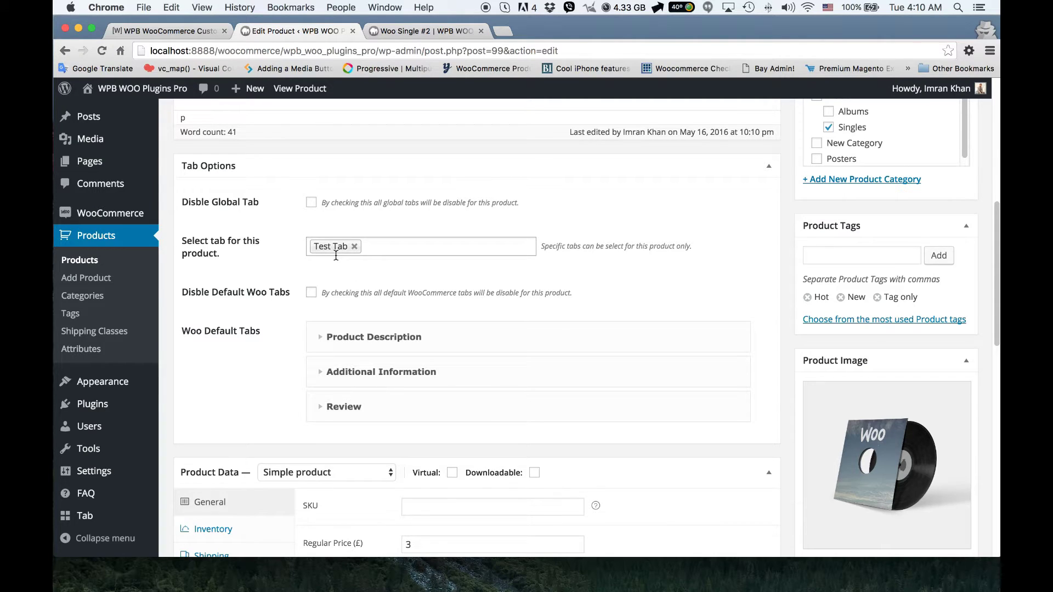
left_click(312, 294)
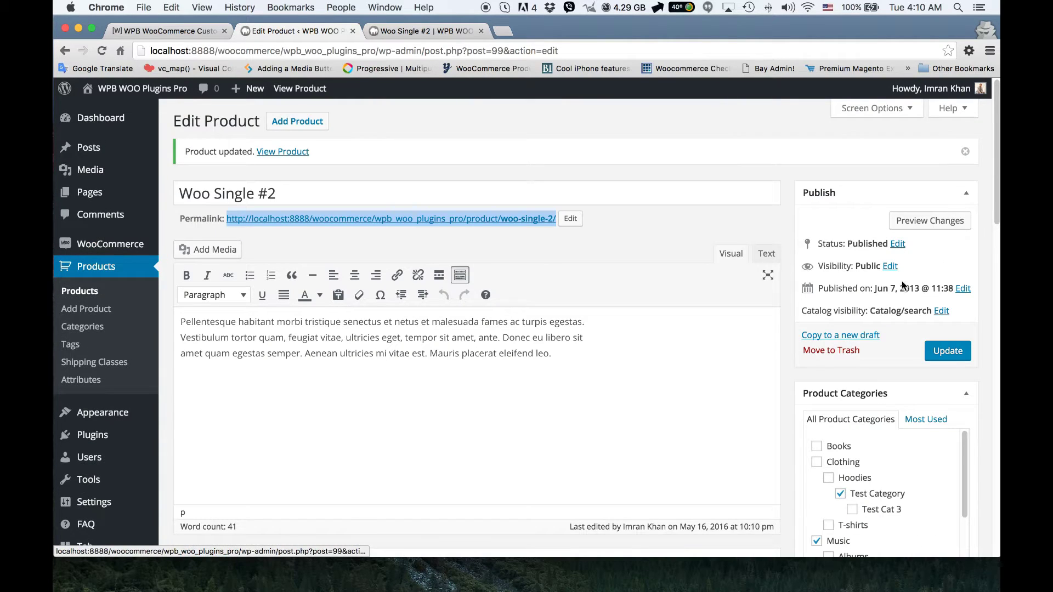
left_click(947, 350)
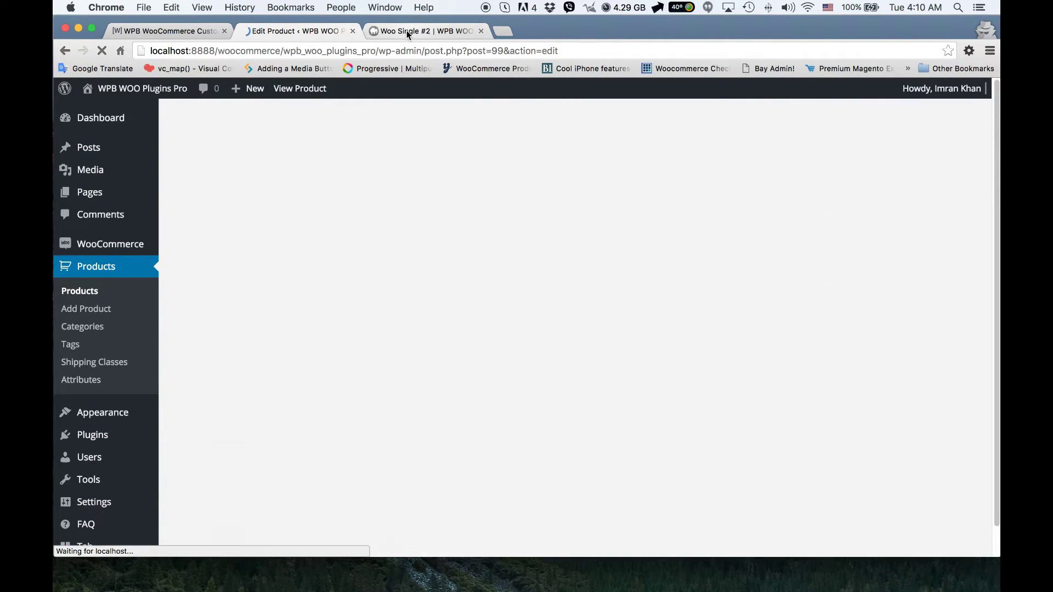
left_click(406, 31)
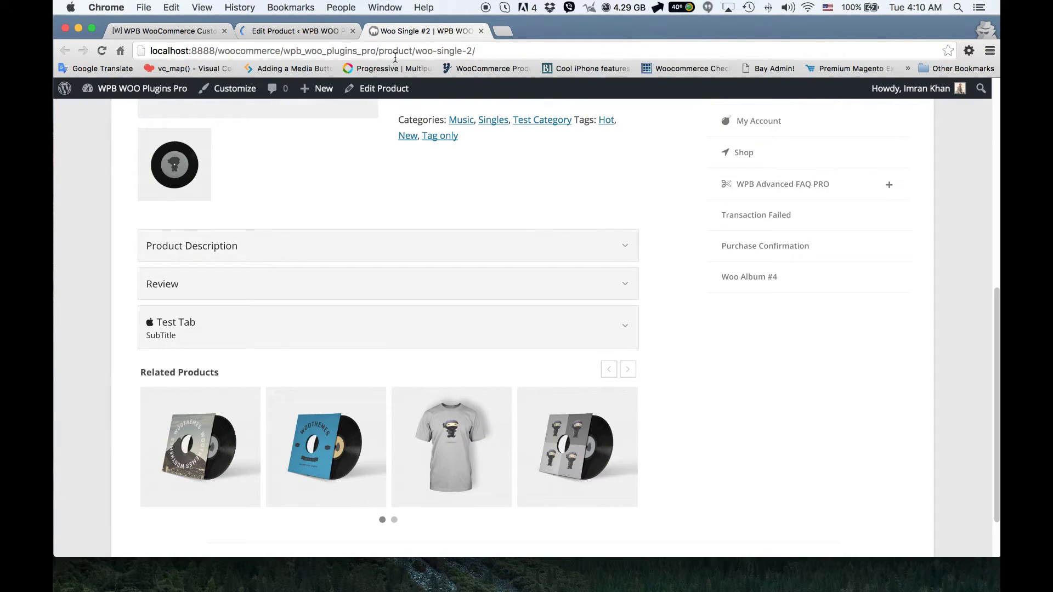
Reload the Woo Single #2 product page so only the Test Tab accordion appears.
right_click(263, 158)
left_click(282, 187)
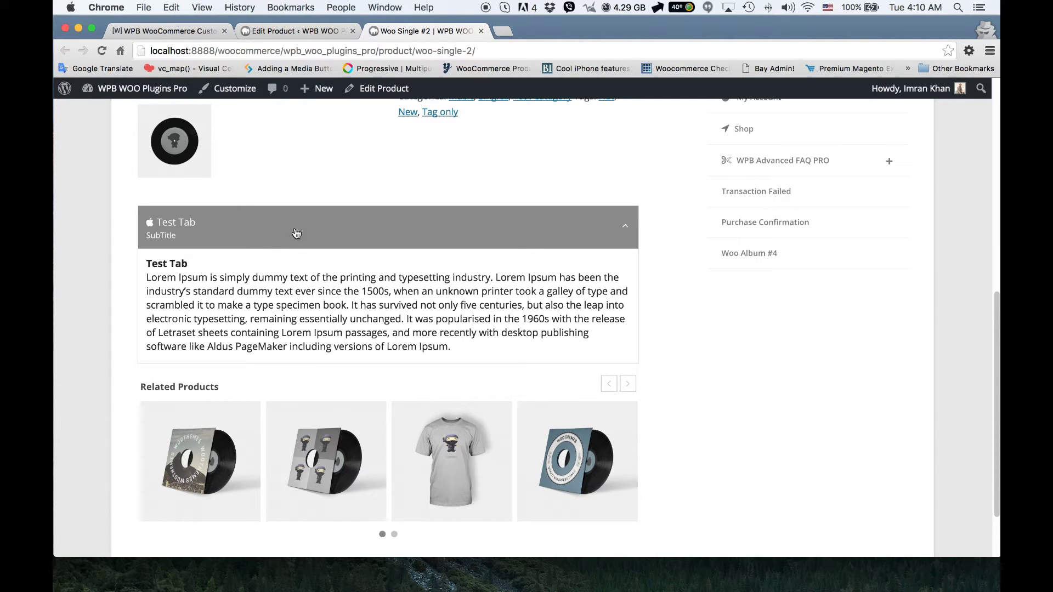
Re-enable the default WooCommerce tabs and remove Test Tab from Woo Single #2.
left_click(289, 33)
scroll(354, 231, "down", 10)
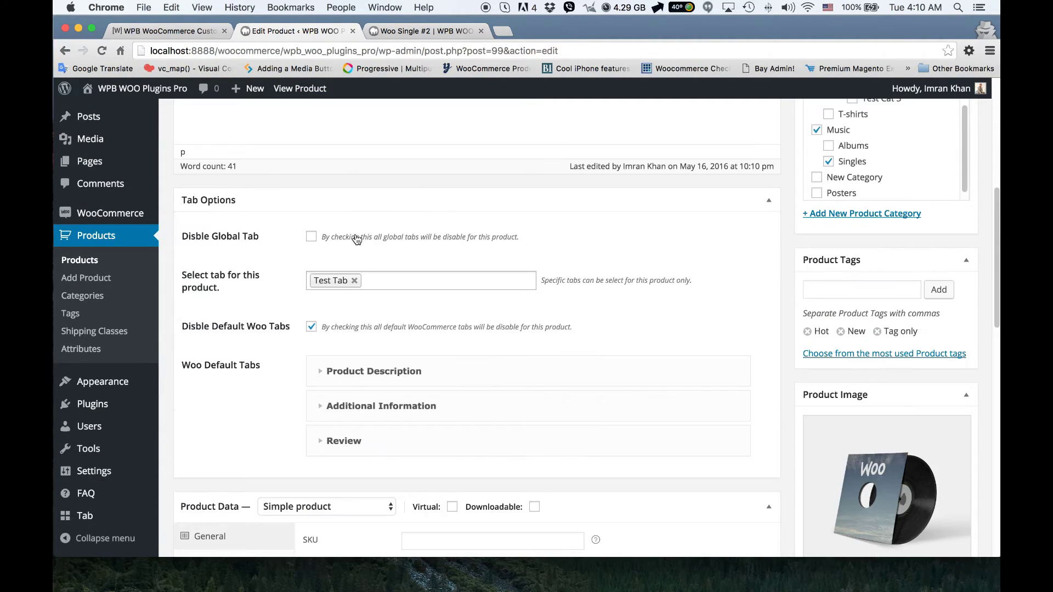
scroll(356, 241, "down", 5)
scroll(362, 258, "up", 2)
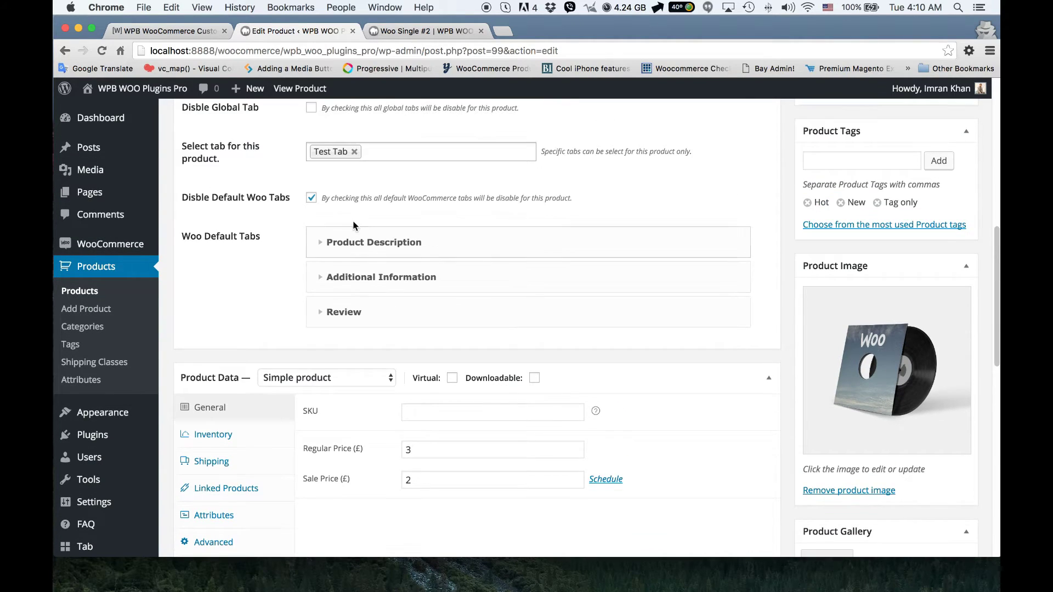
scroll(354, 224, "up", 2)
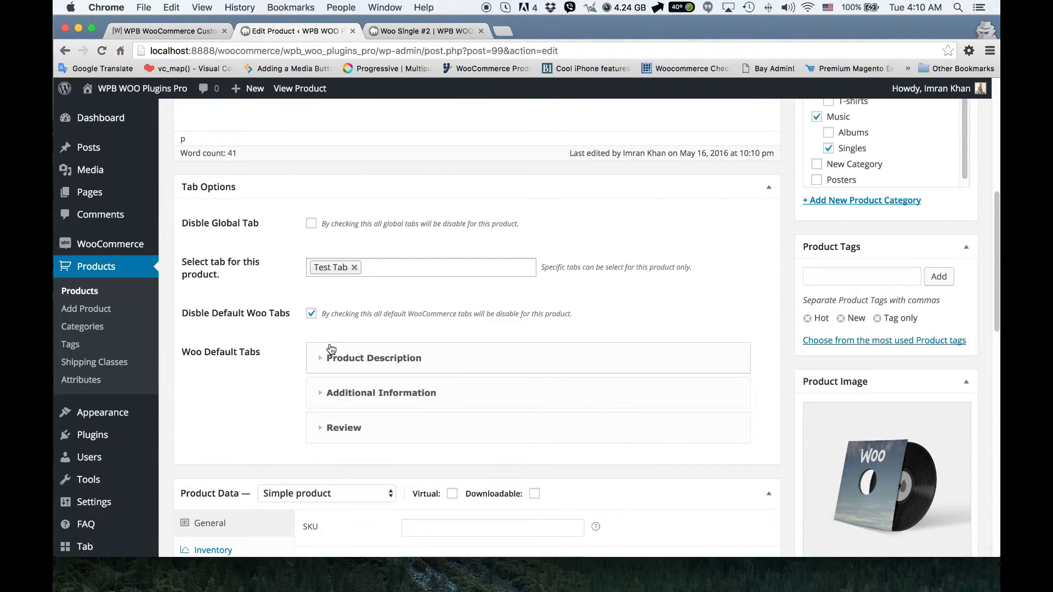
left_click(325, 313)
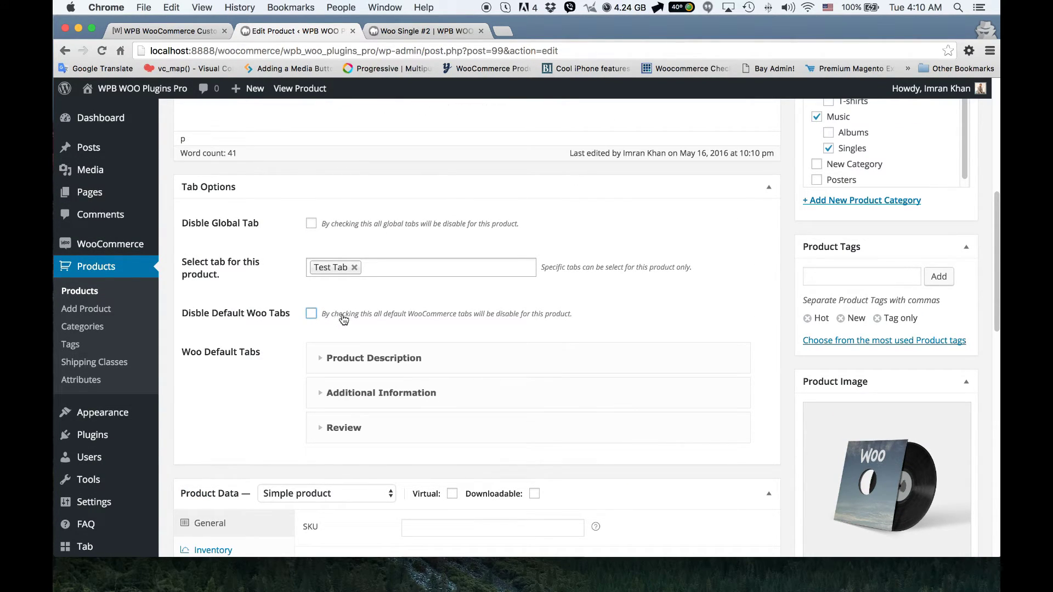
left_click(354, 267)
left_click(282, 285)
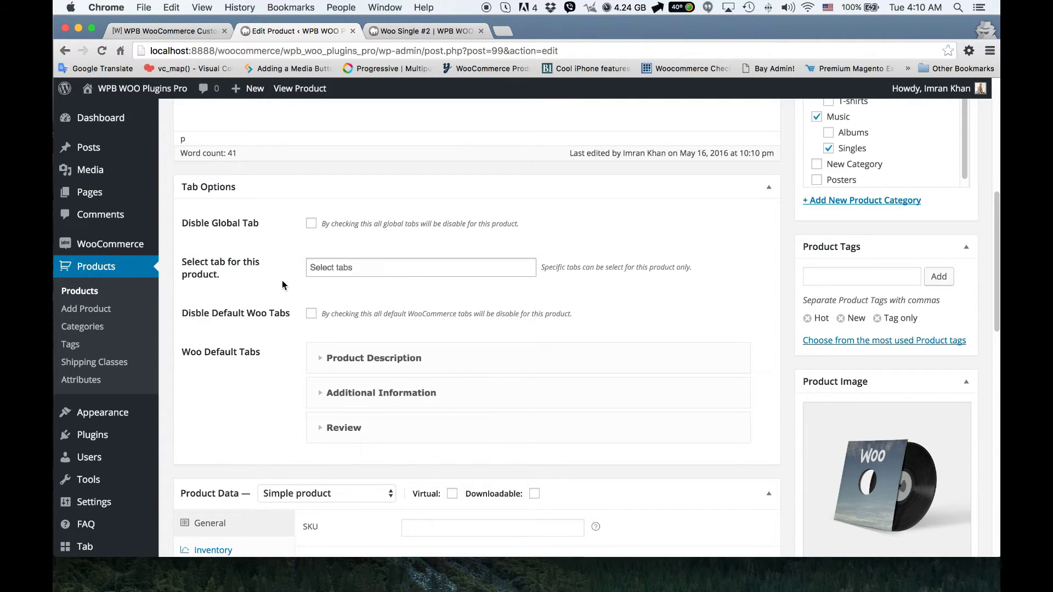
Save the product's tab changes with Update and bring up its storefront page.
scroll(325, 274, "up", 1)
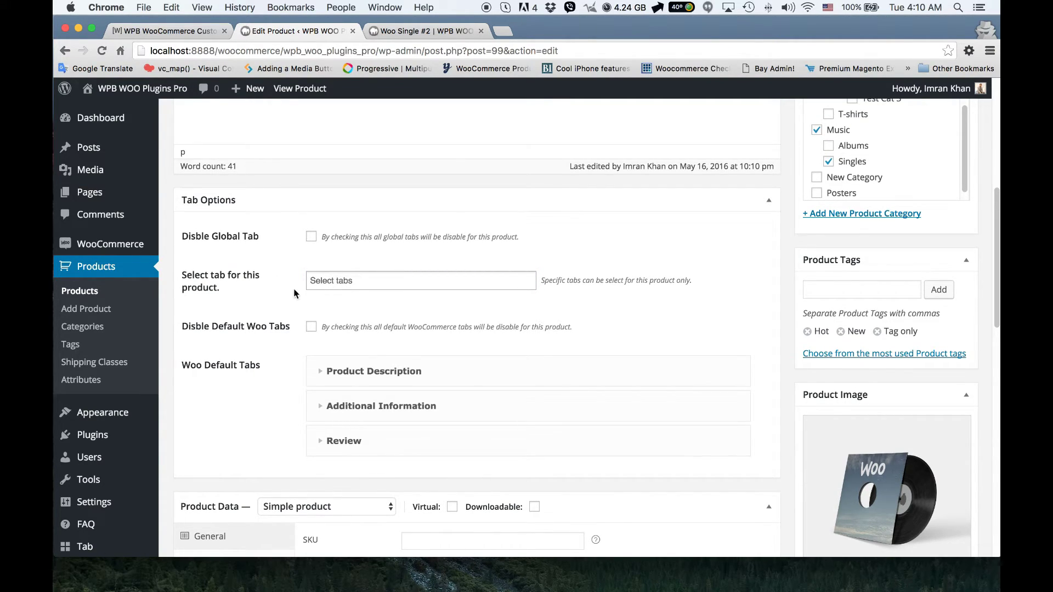
scroll(323, 277, "up", 1)
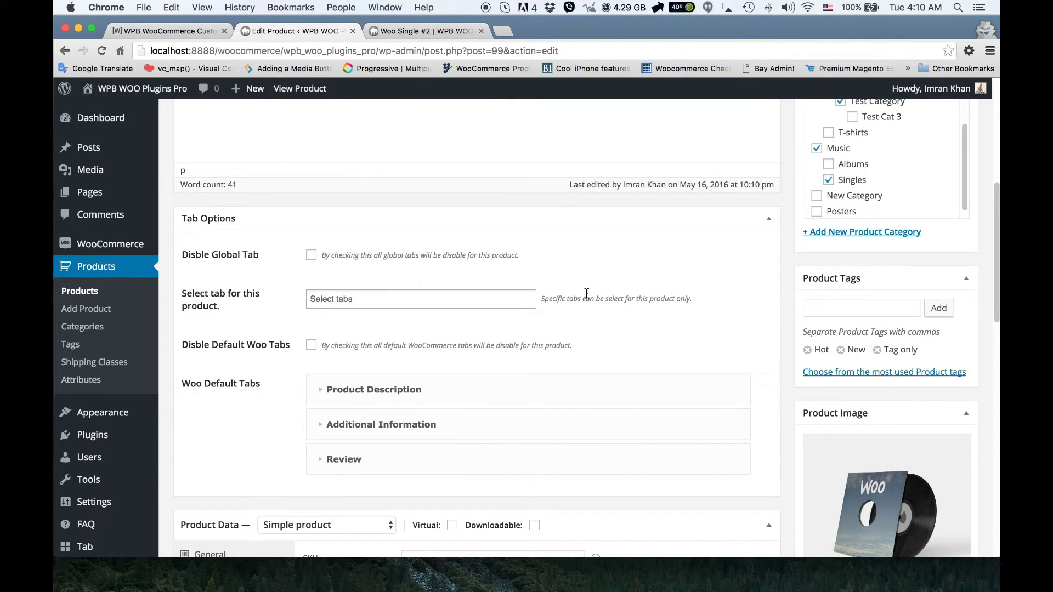
scroll(586, 294, "up", 10)
left_click(947, 291)
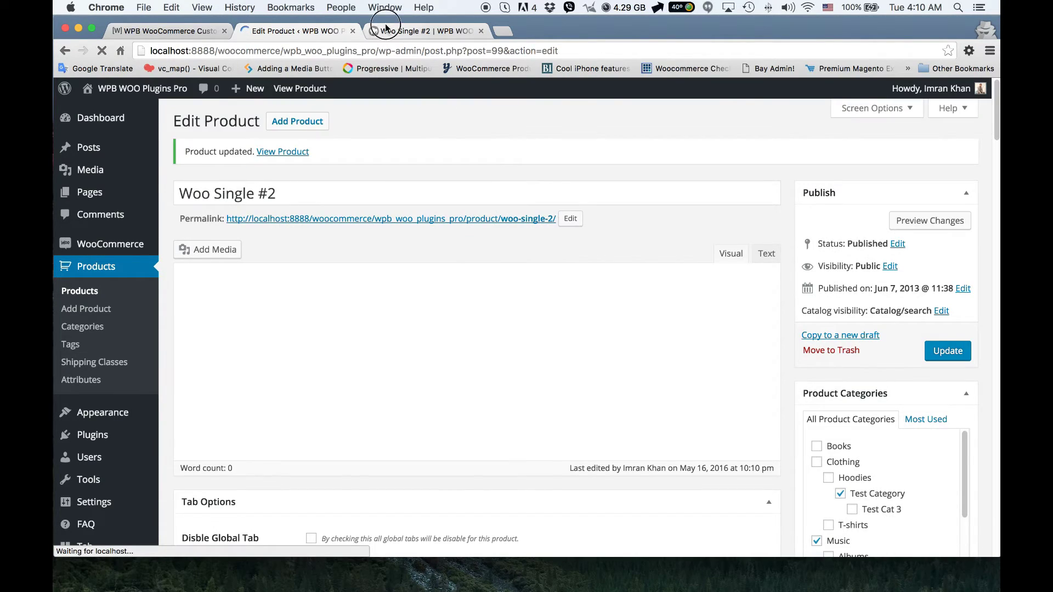
left_click(377, 31)
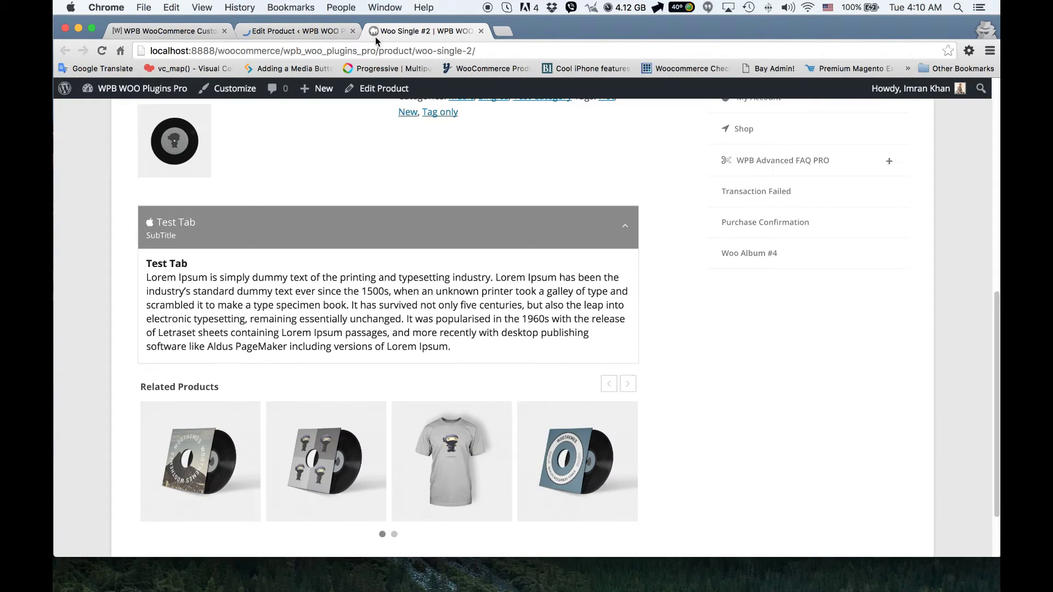
Reload the storefront page, then expand the Product Description default tab settings.
right_click(84, 172)
left_click(106, 209)
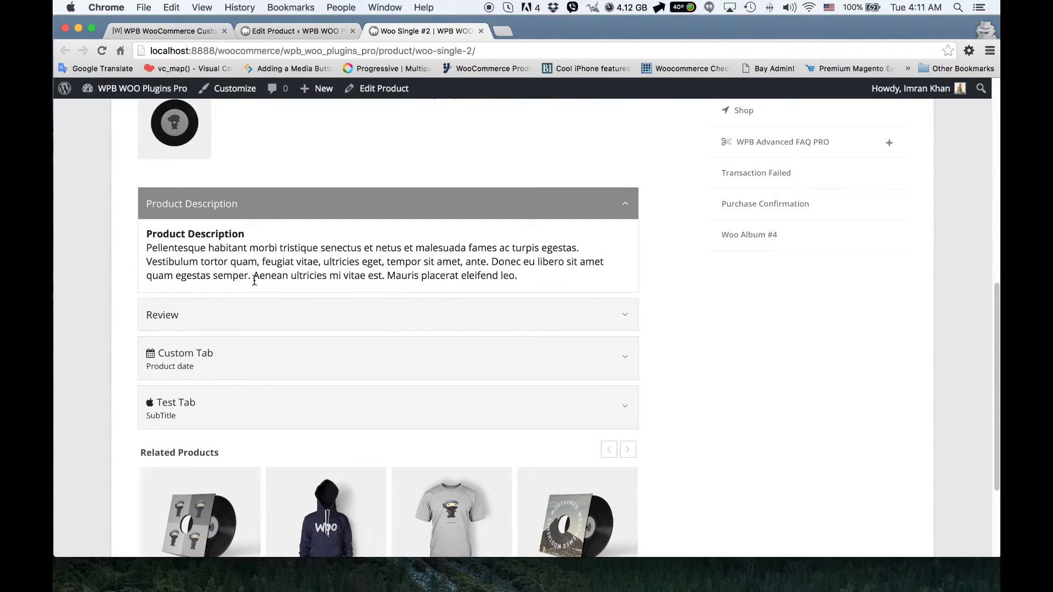
left_click(299, 32)
scroll(379, 321, "down", 10)
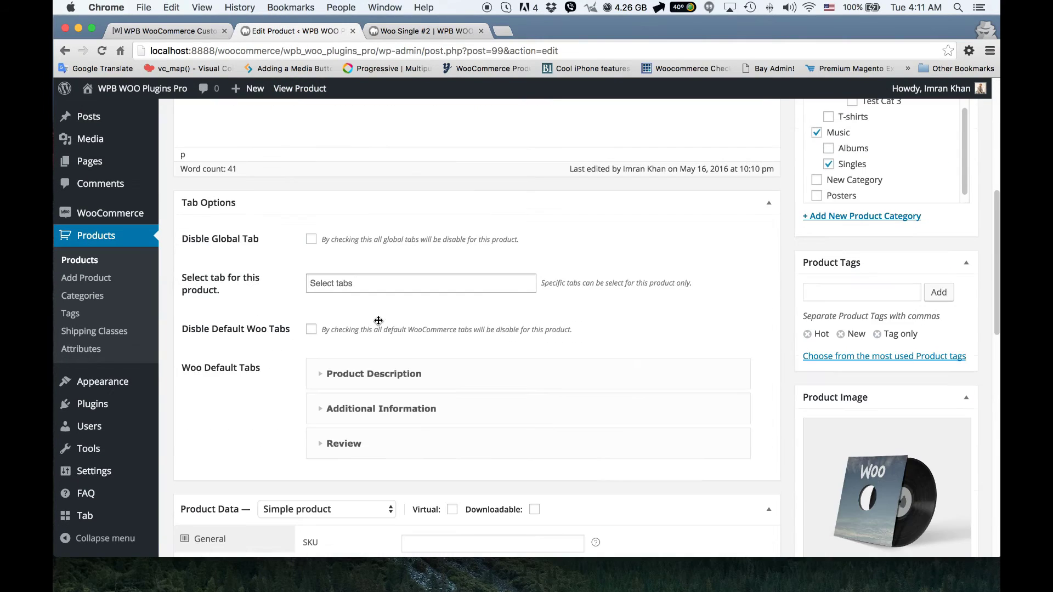
left_click(387, 357)
scroll(371, 350, "down", 3)
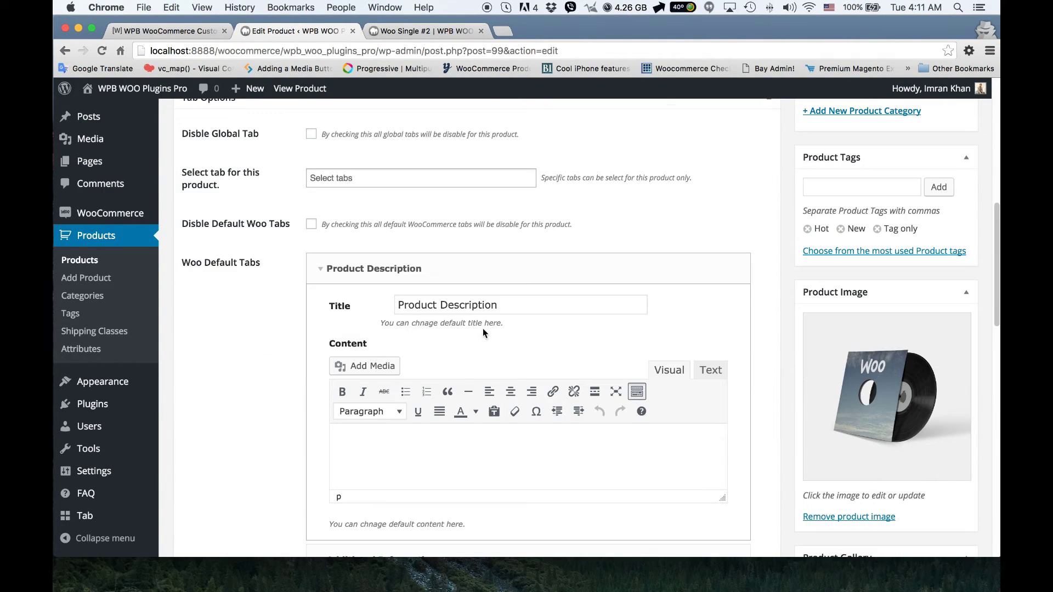
left_click(501, 310)
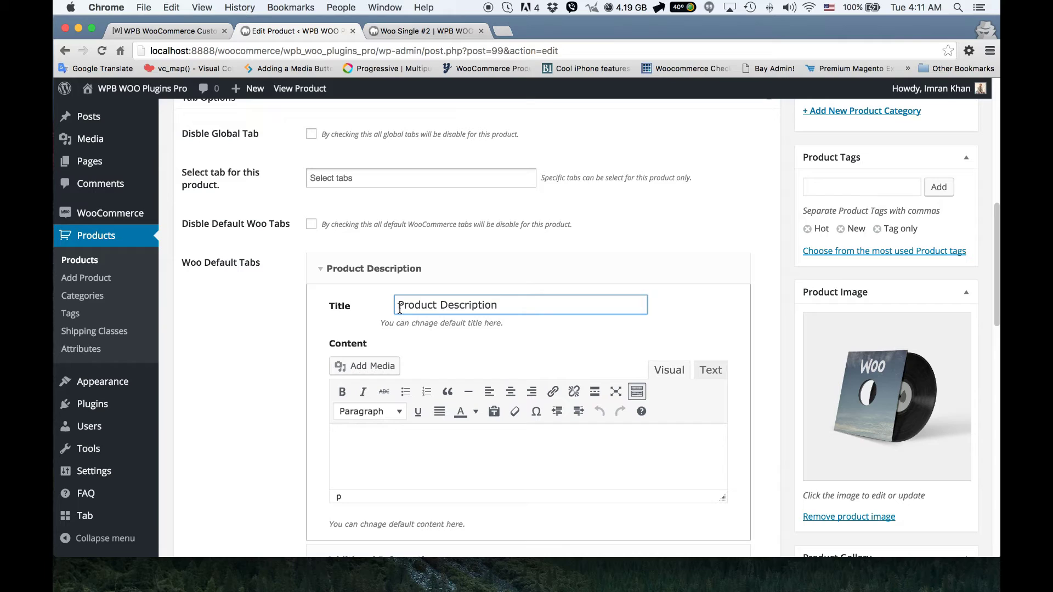
scroll(383, 212, "down", 1)
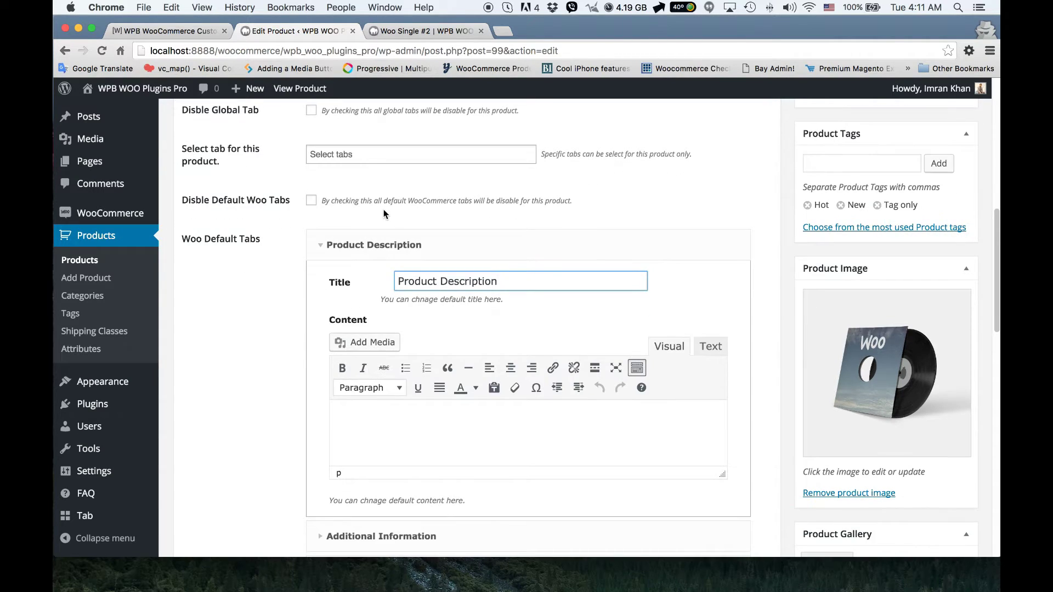
Expand and collapse the storefront's Review accordion showing its 2 reviews.
left_click(392, 31)
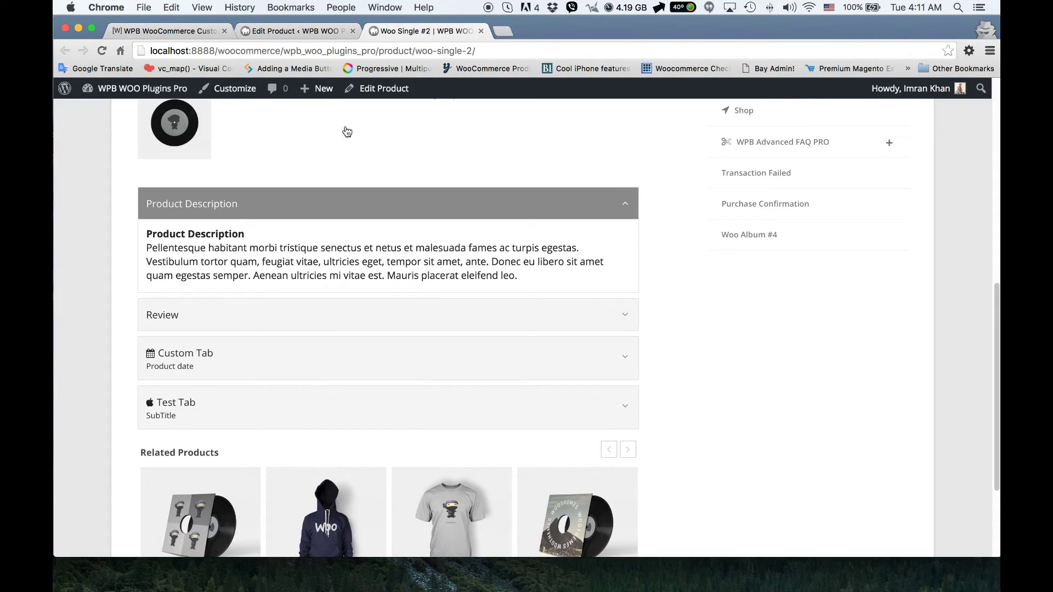
left_click(246, 318)
left_click(230, 246)
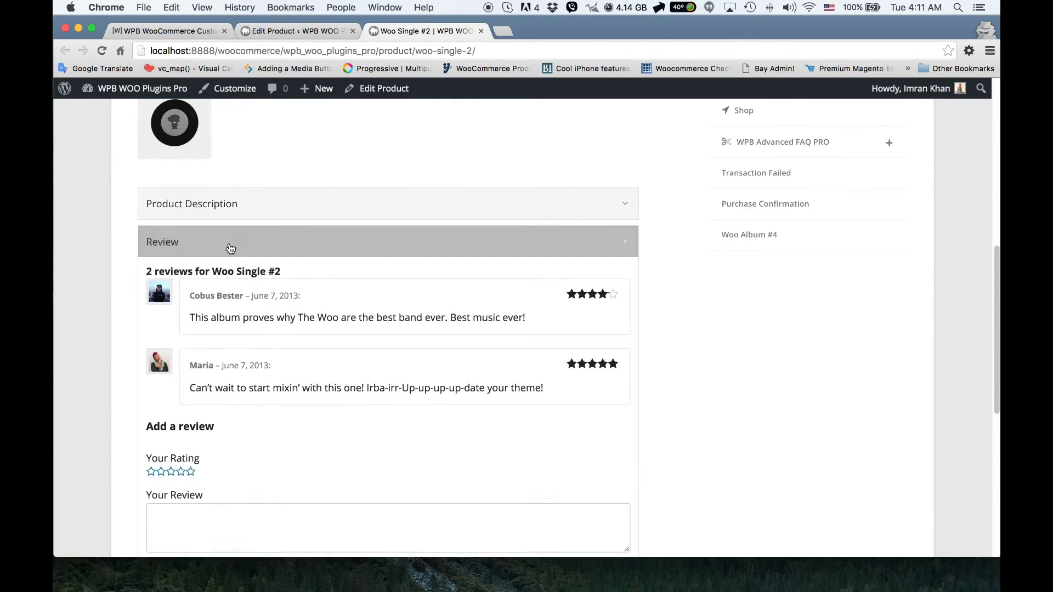
Replace the Product Description tab title with 'Information'.
left_click(275, 33)
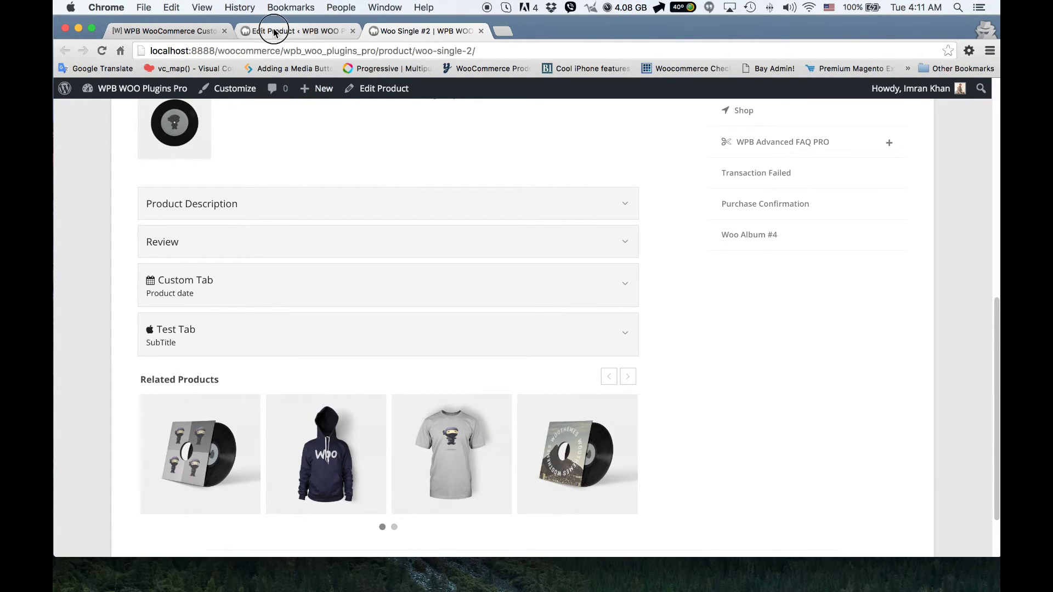
left_click_drag(504, 282, 390, 283)
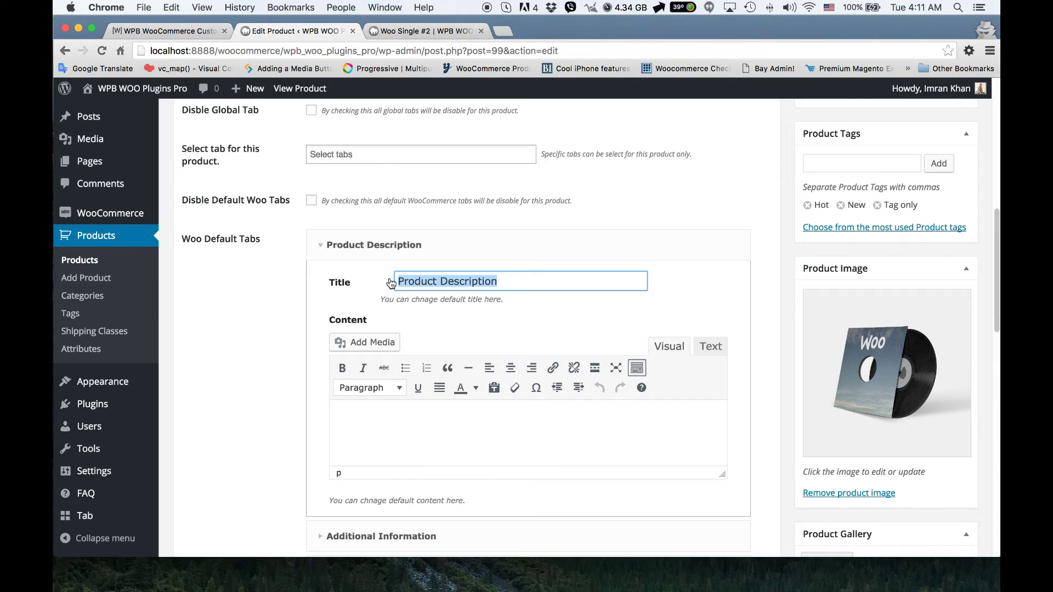
type("Information")
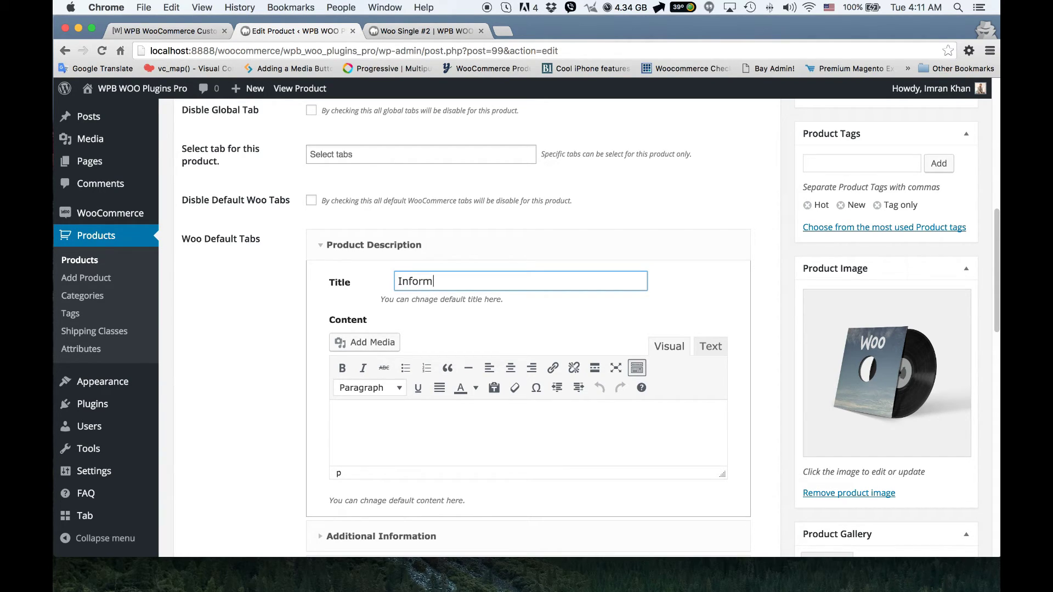
left_click(421, 431)
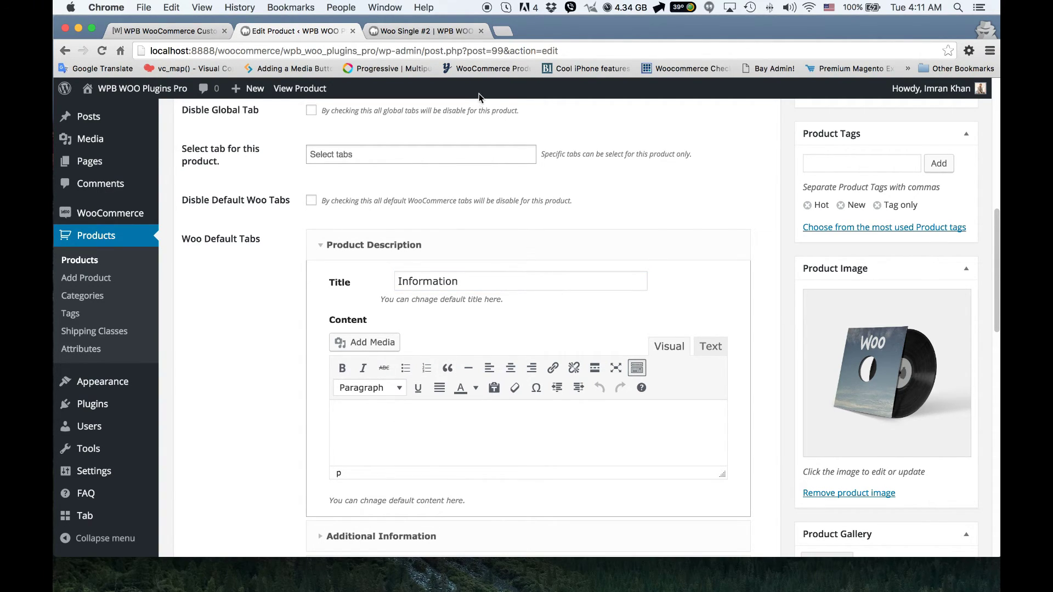
Open lipsum.com in a new tab and copy its first two Lorem Ipsum passages.
left_click(506, 30)
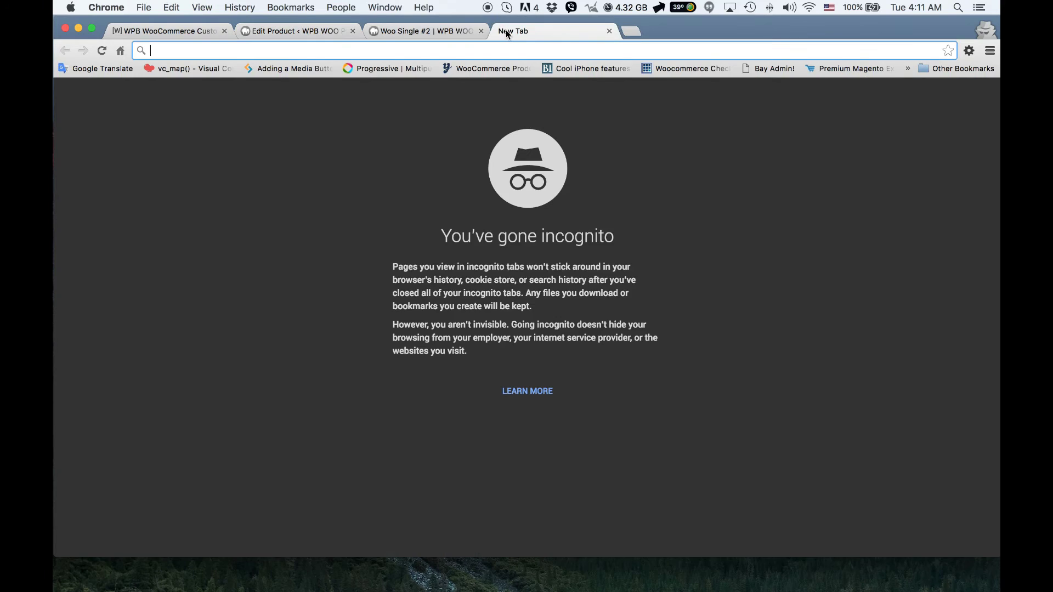
type("lorem")
key("Down")
key("Return")
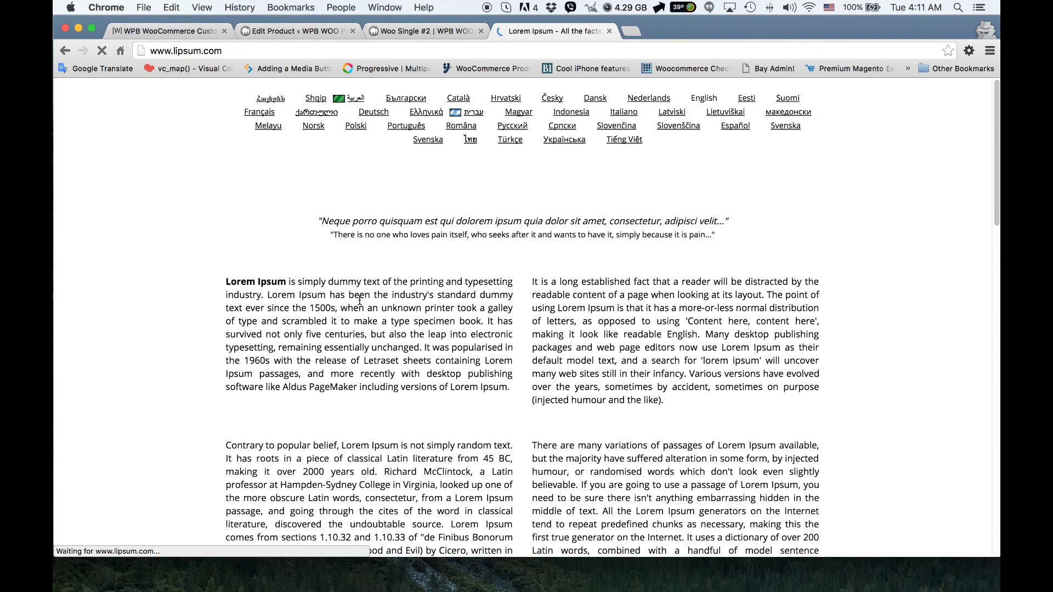
left_click_drag(515, 399, 228, 276)
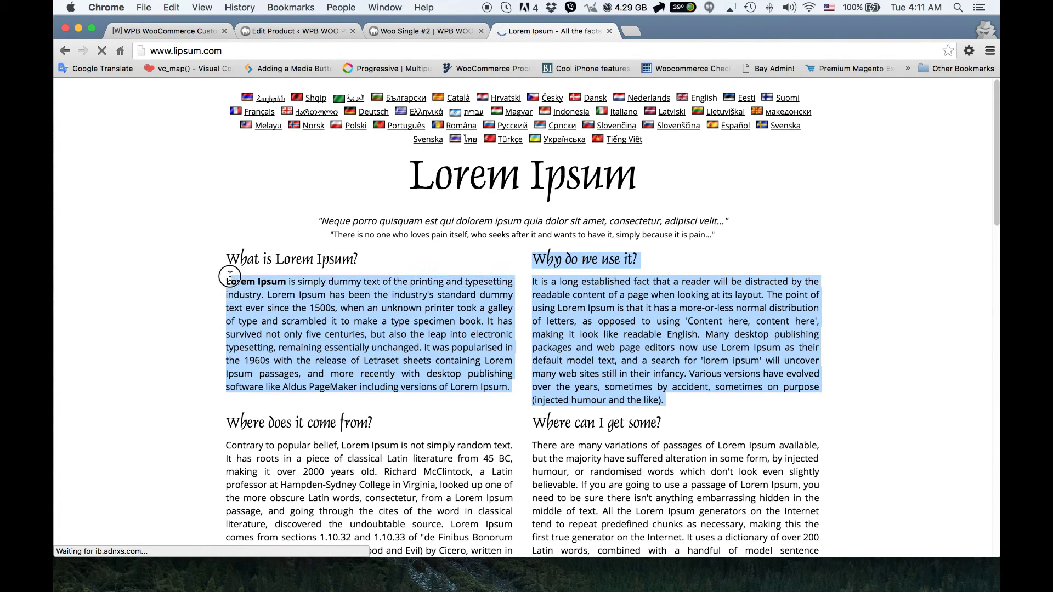
key("super+c")
Paste the Lorem Ipsum passages into the Information tab's content.
left_click(290, 31)
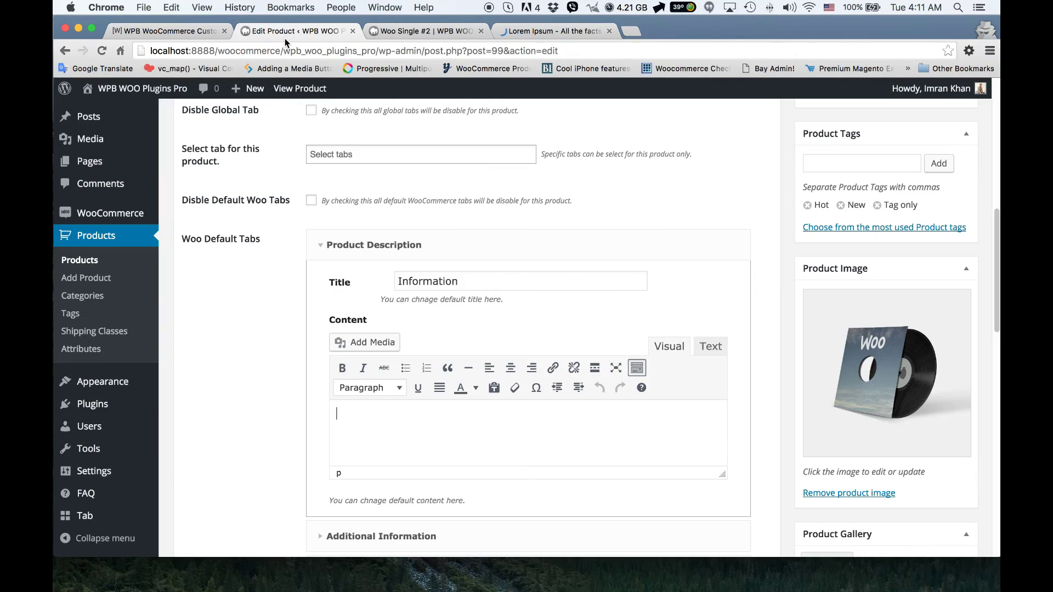
left_click(403, 412)
key("super+v")
Save the product with Update and start reloading the storefront page.
scroll(404, 426, "down", 1)
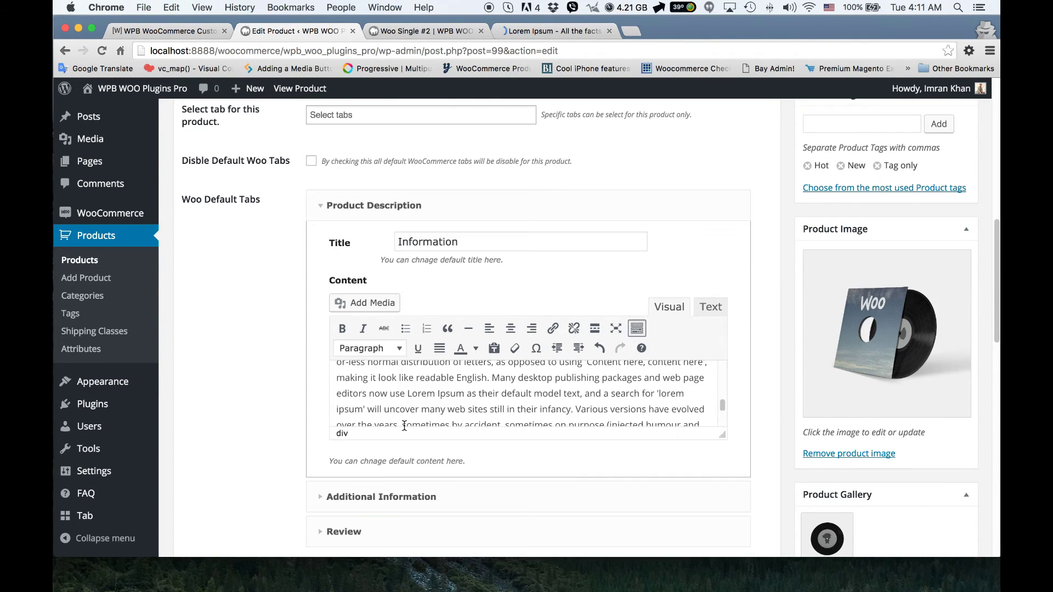
scroll(404, 423, "down", 5)
scroll(939, 285, "up", 10)
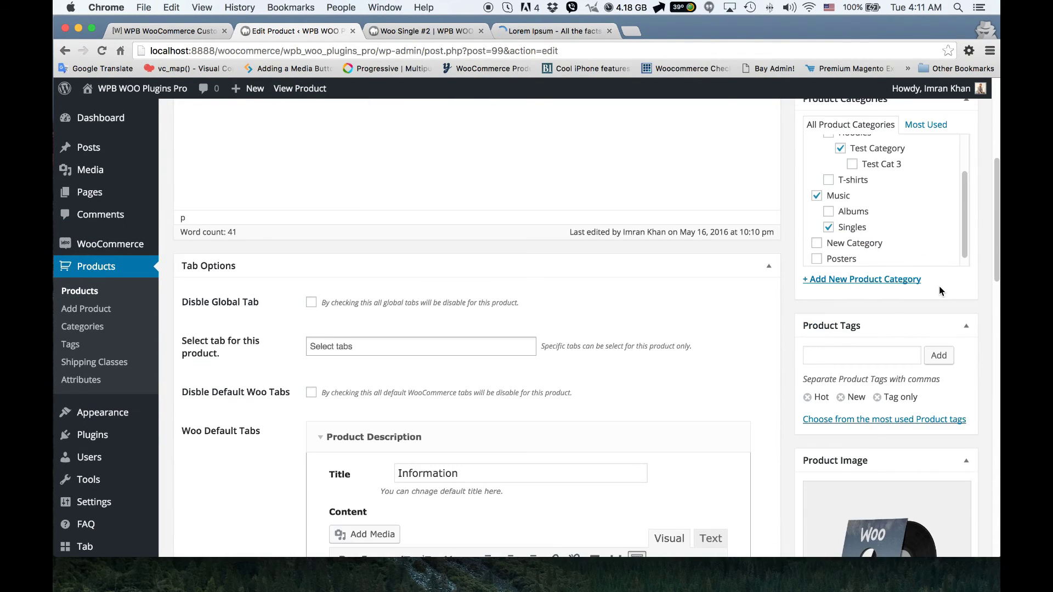
left_click(945, 203)
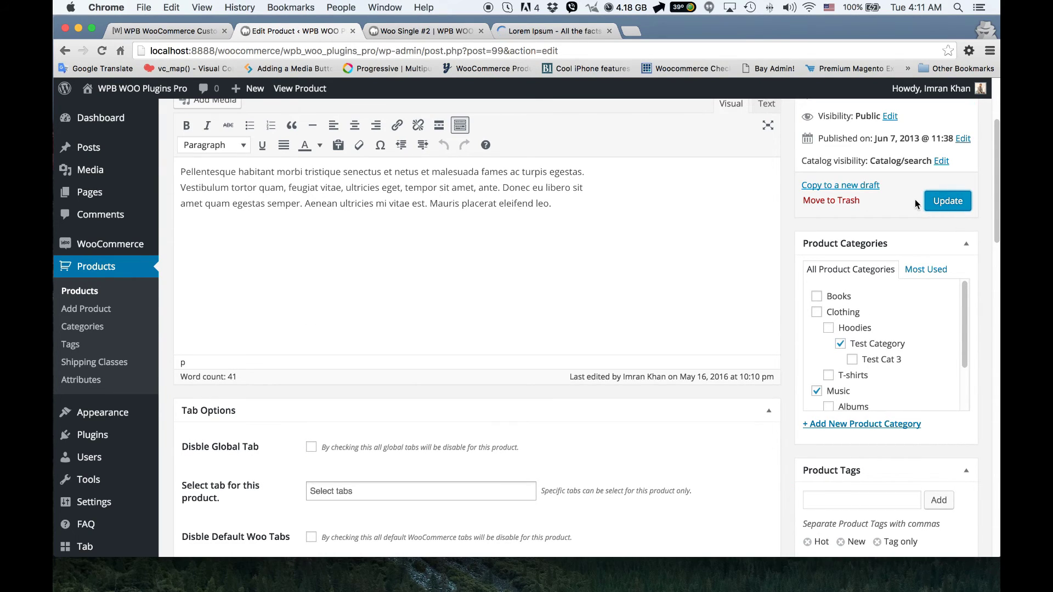
left_click(413, 32)
right_click(95, 175)
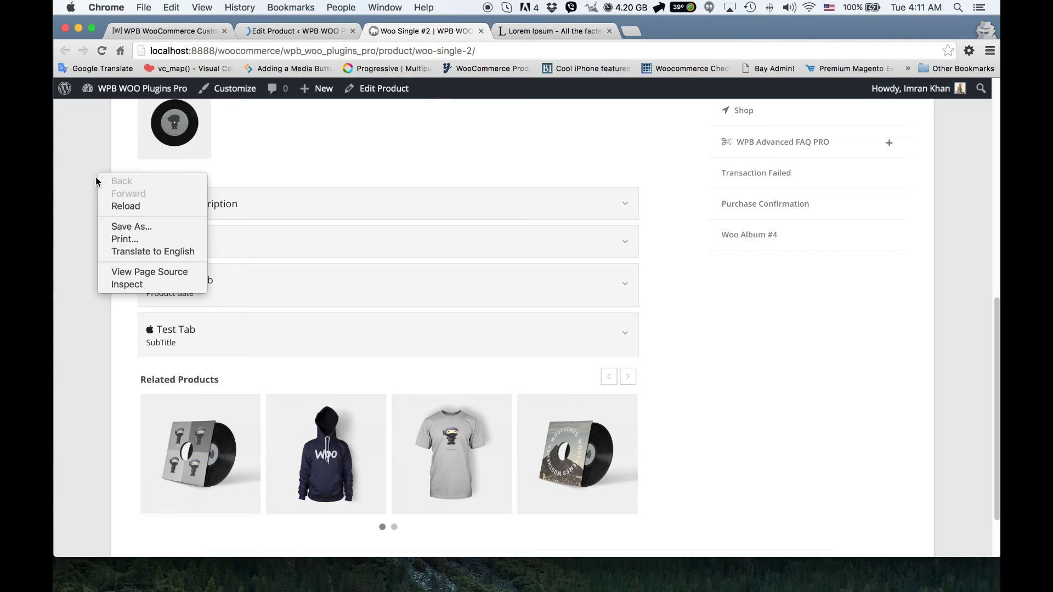
Reload the storefront and toggle the Information accordion to confirm its Lorem Ipsum text.
left_click(124, 209)
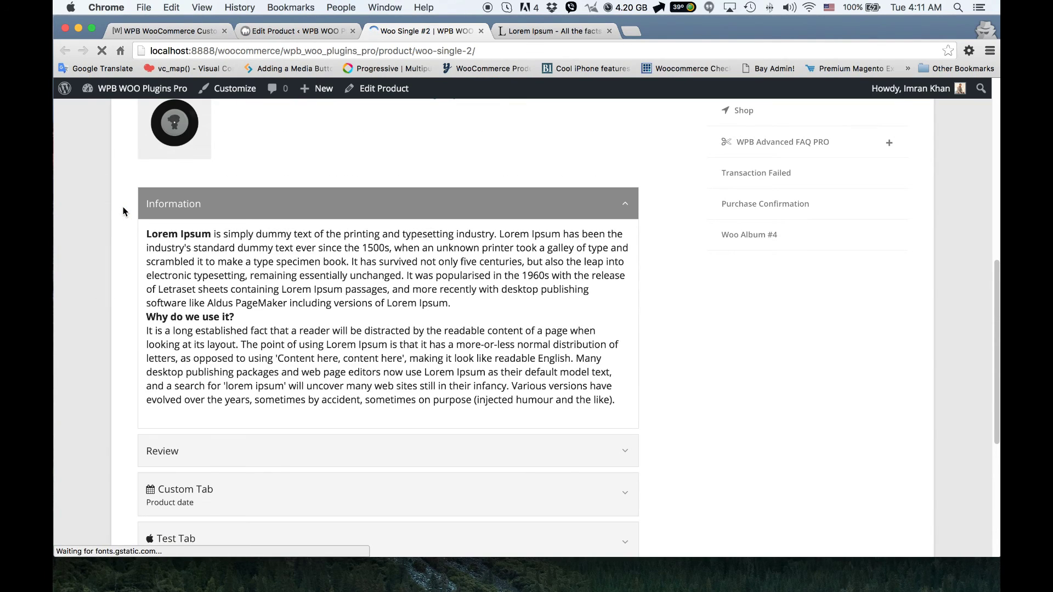
left_click(216, 210)
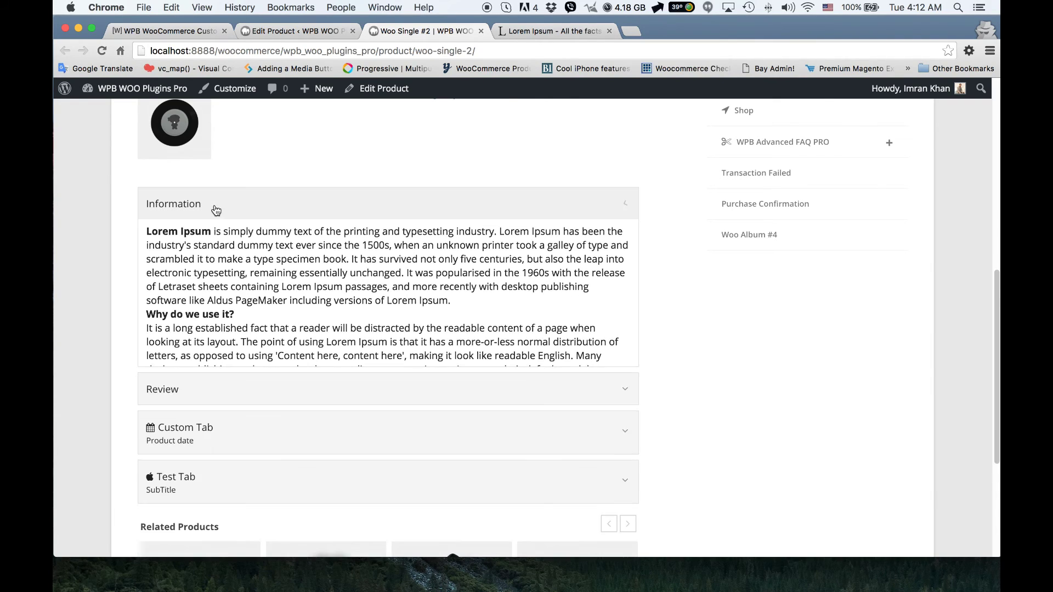
left_click(214, 209)
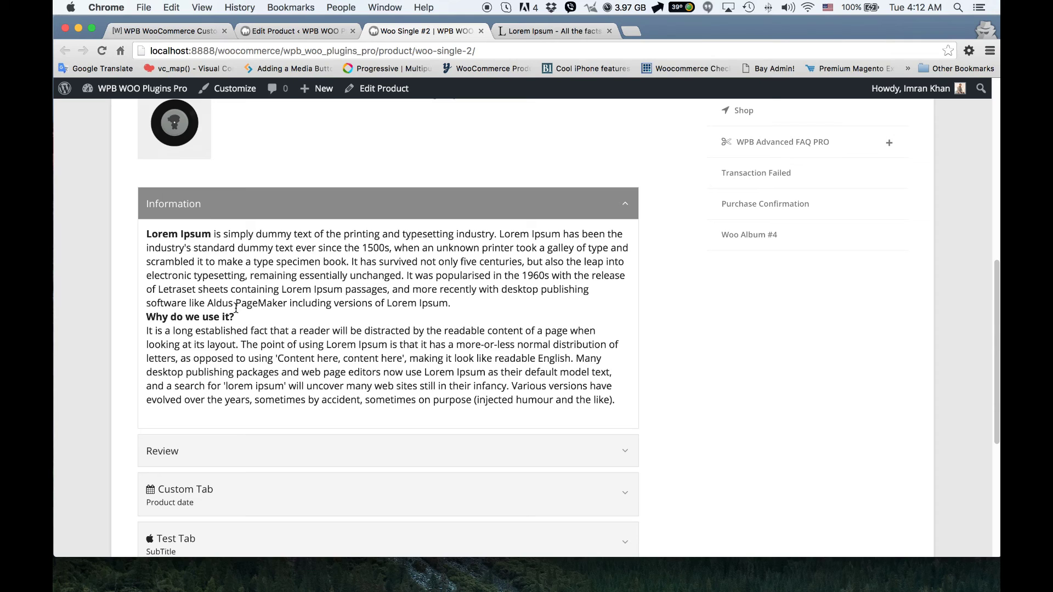
left_click(274, 31)
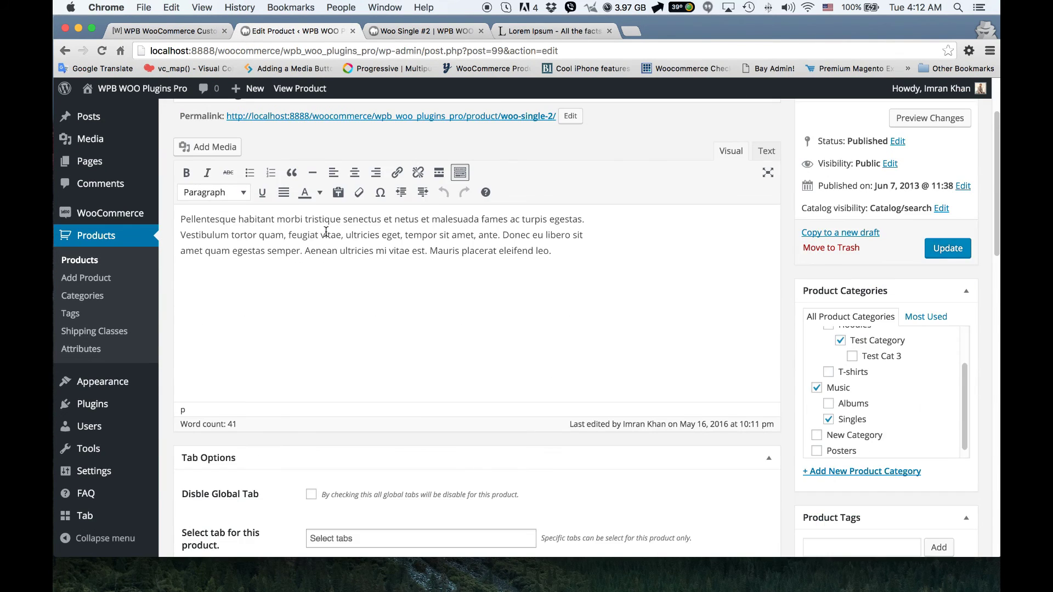
Expand the Review default tab settings, showing title Review and empty content.
scroll(325, 232, "down", 5)
left_click(390, 430)
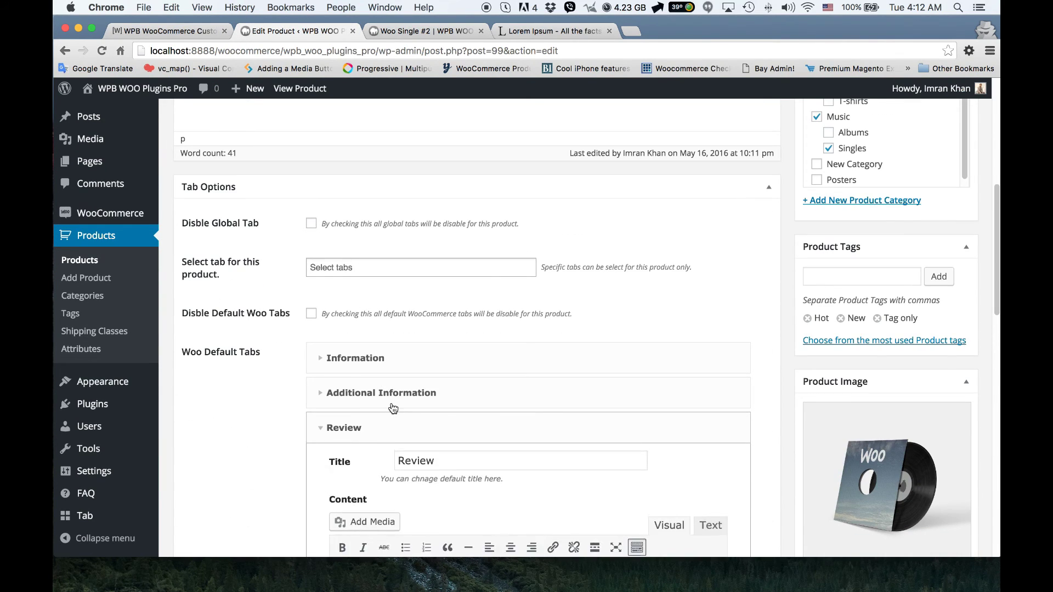
scroll(392, 408, "down", 5)
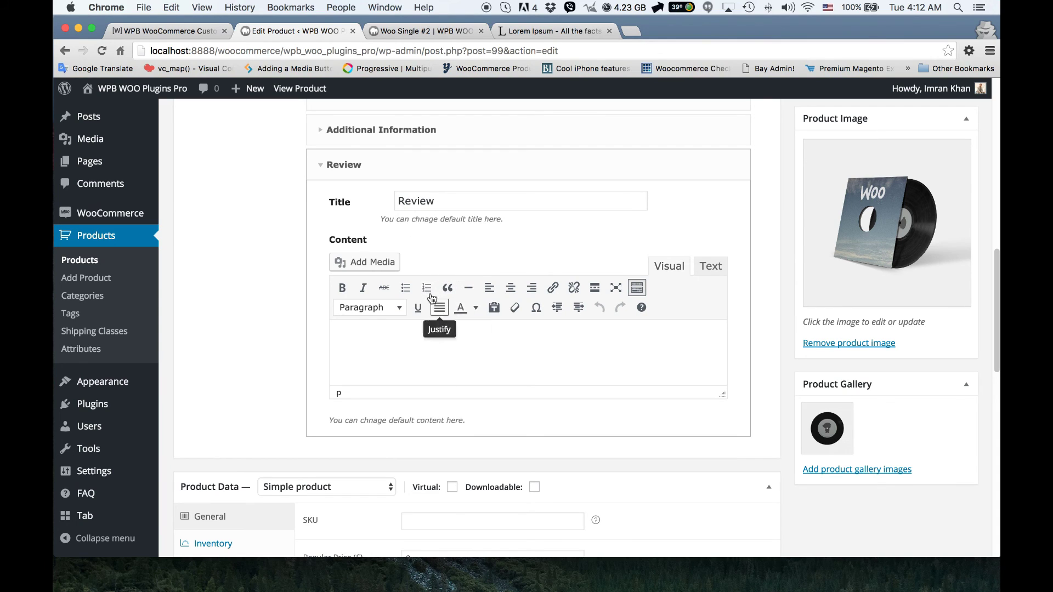
scroll(431, 298, "up", 10)
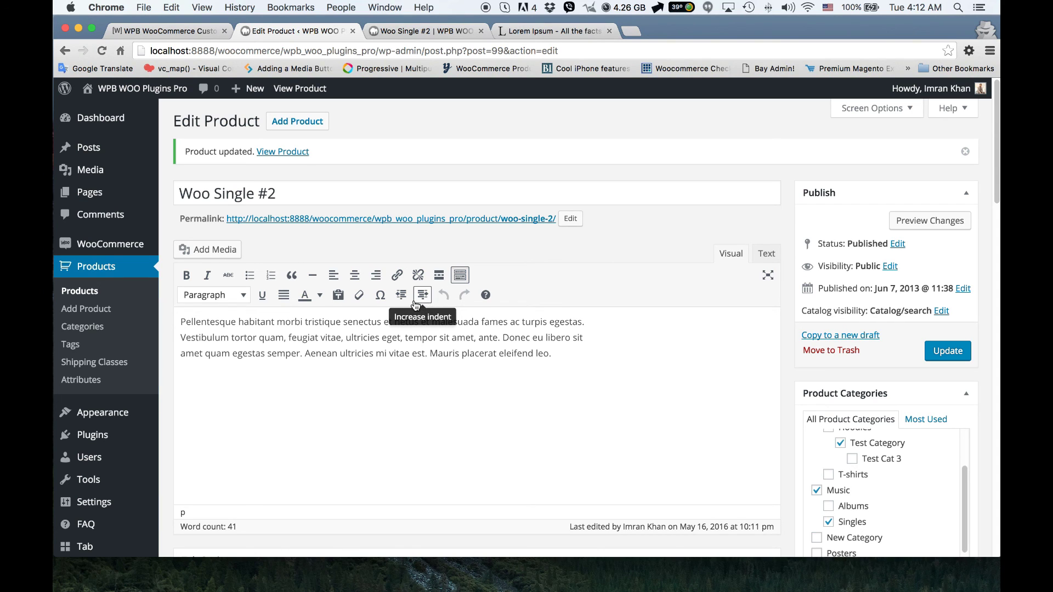
scroll(143, 466, "down", 10)
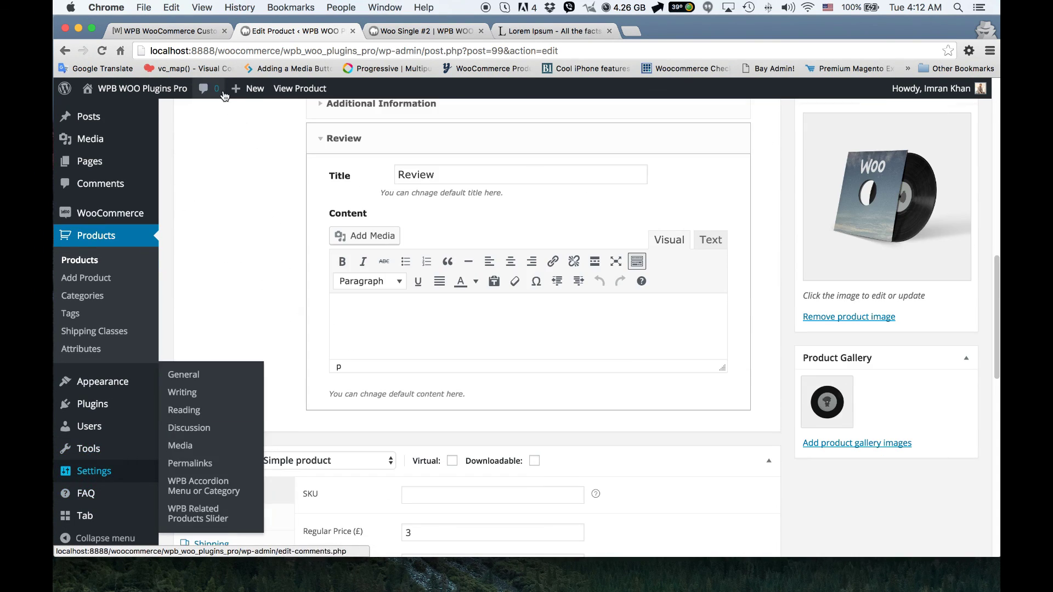